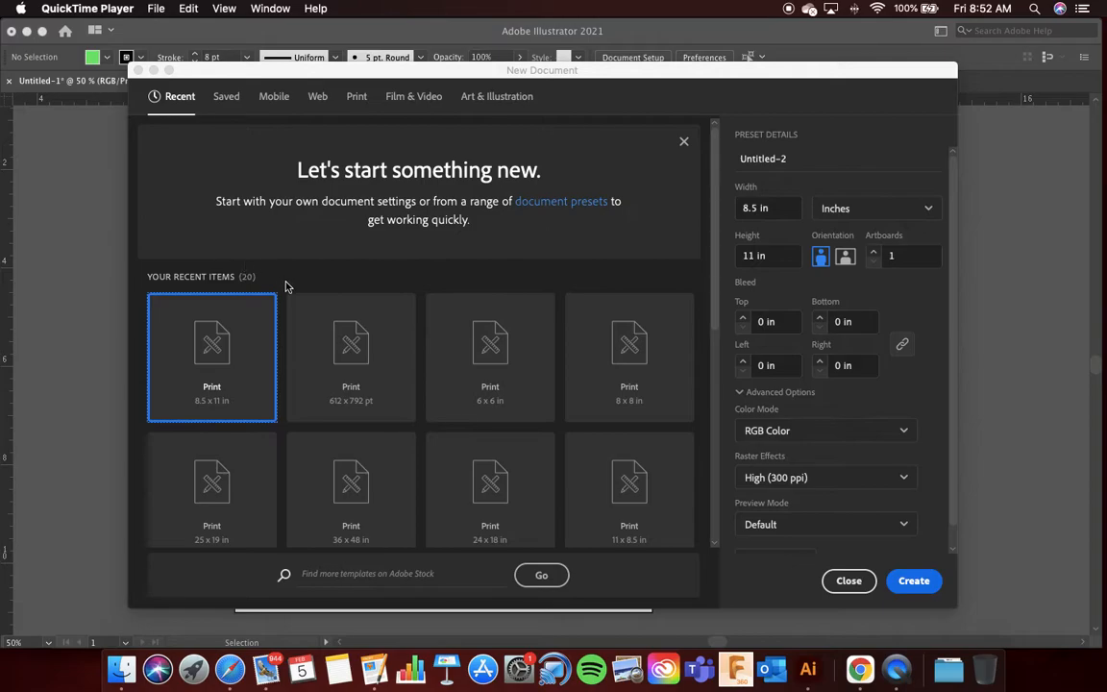
# Create a new 8.5 x 11 in Print document and draw a wide, short rectangle across the upper part of the artboard
pyautogui.click(241, 330)
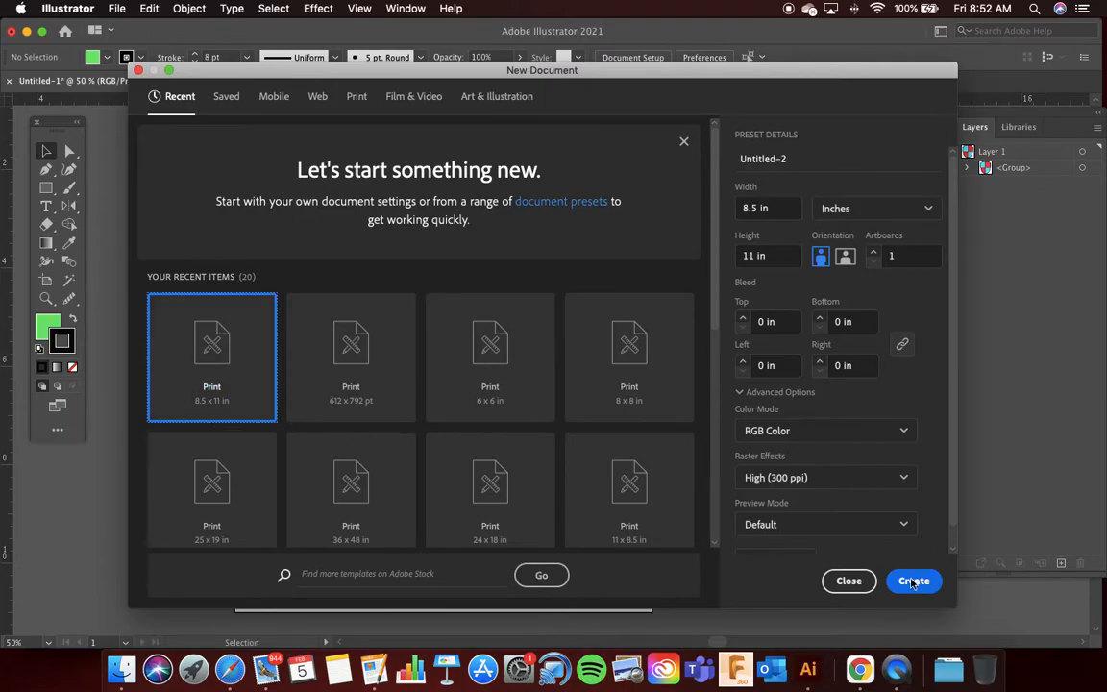
pyautogui.press('Escape')
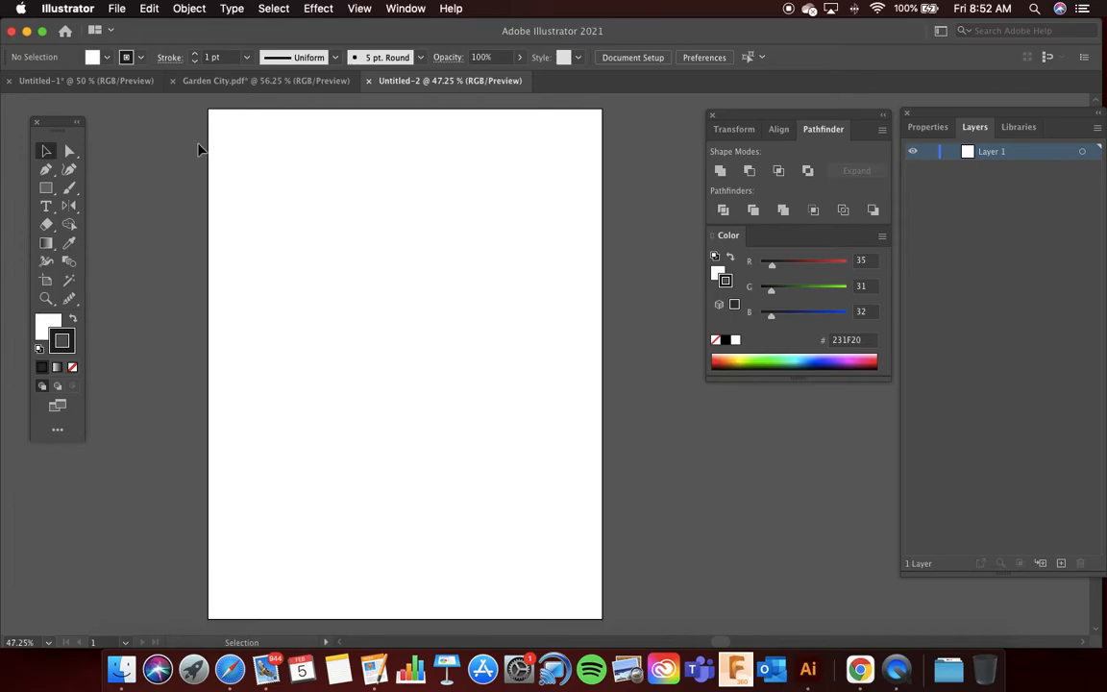
pyautogui.click(46, 187)
pyautogui.moveTo(290, 207); pyautogui.dragTo(527, 255)
pyautogui.click(46, 151)
pyautogui.press('super+equal')
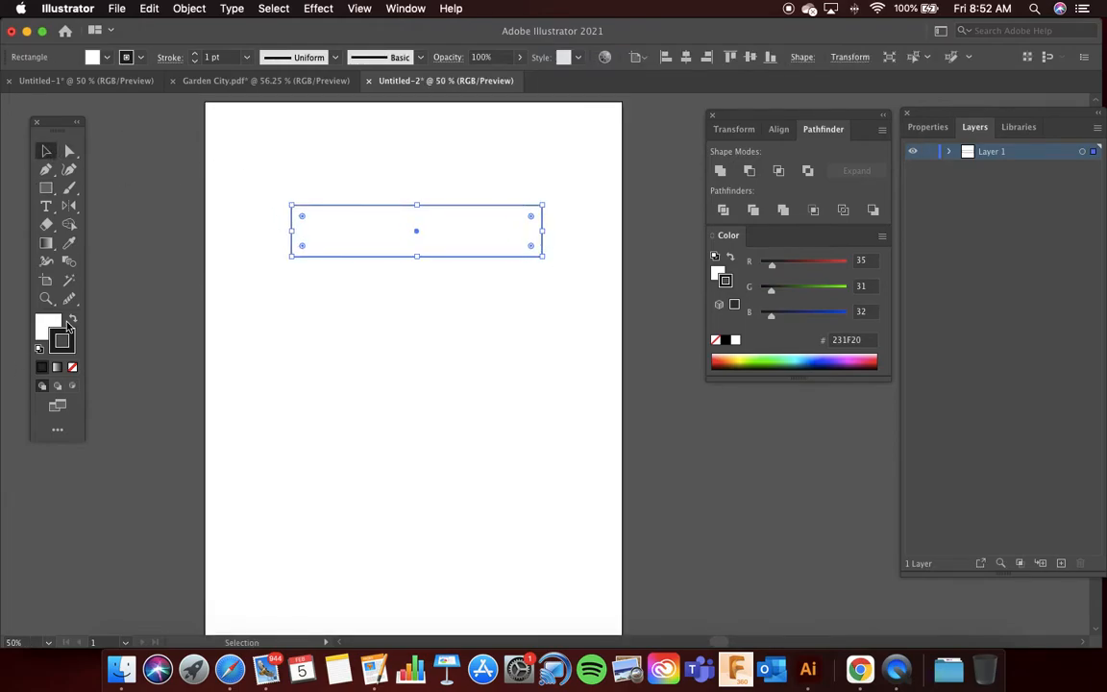
# Fill the rectangle with the light orange colour F7C997
pyautogui.doubleClick(48, 327)
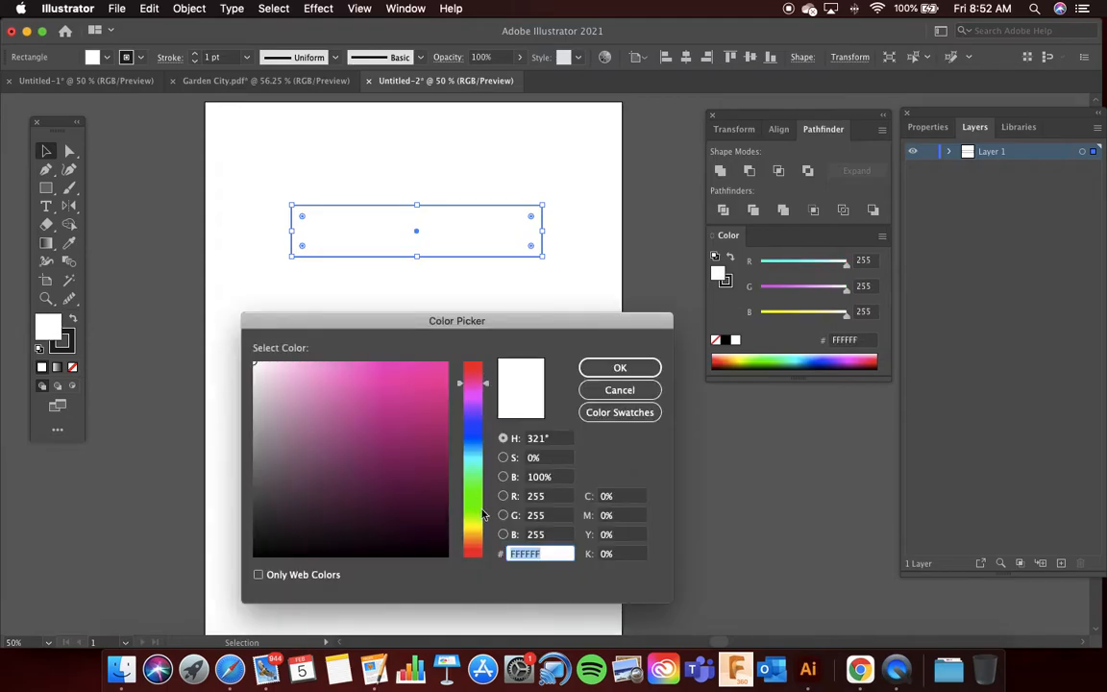
pyautogui.moveTo(483, 514); pyautogui.dragTo(473, 541)
pyautogui.click(348, 388)
pyautogui.click(328, 367)
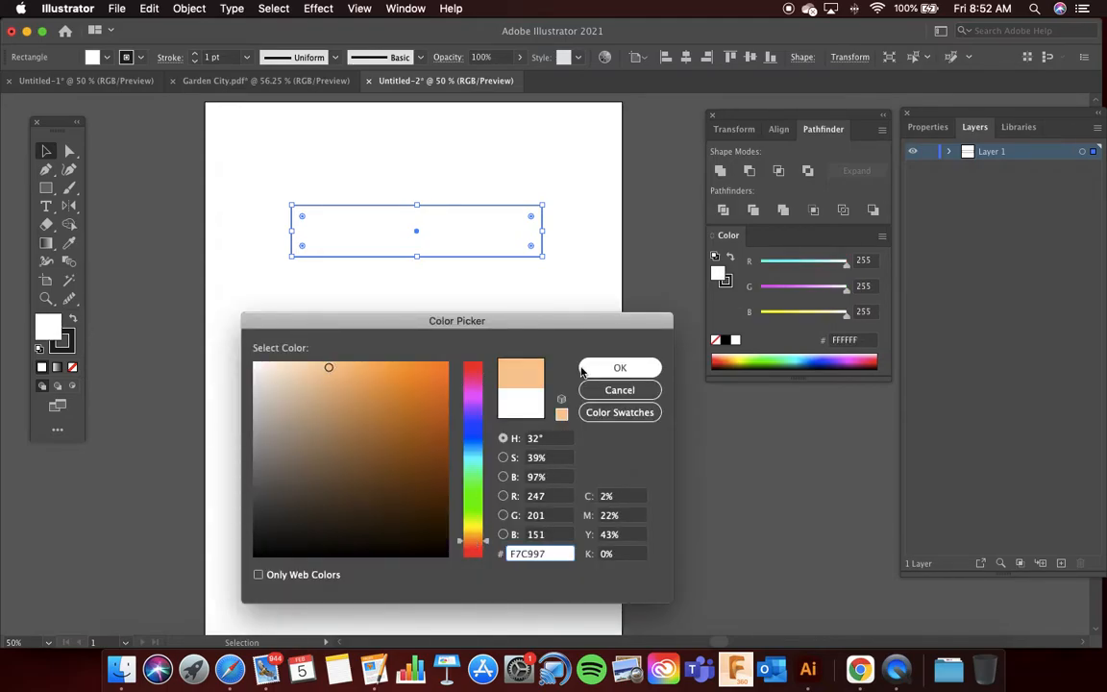
pyautogui.click(616, 368)
# Give the rectangle a black (000000) stroke with a weight of 5 pt
pyautogui.doubleClick(61, 340)
pyautogui.click(407, 470)
pyautogui.click(267, 555)
pyautogui.click(620, 369)
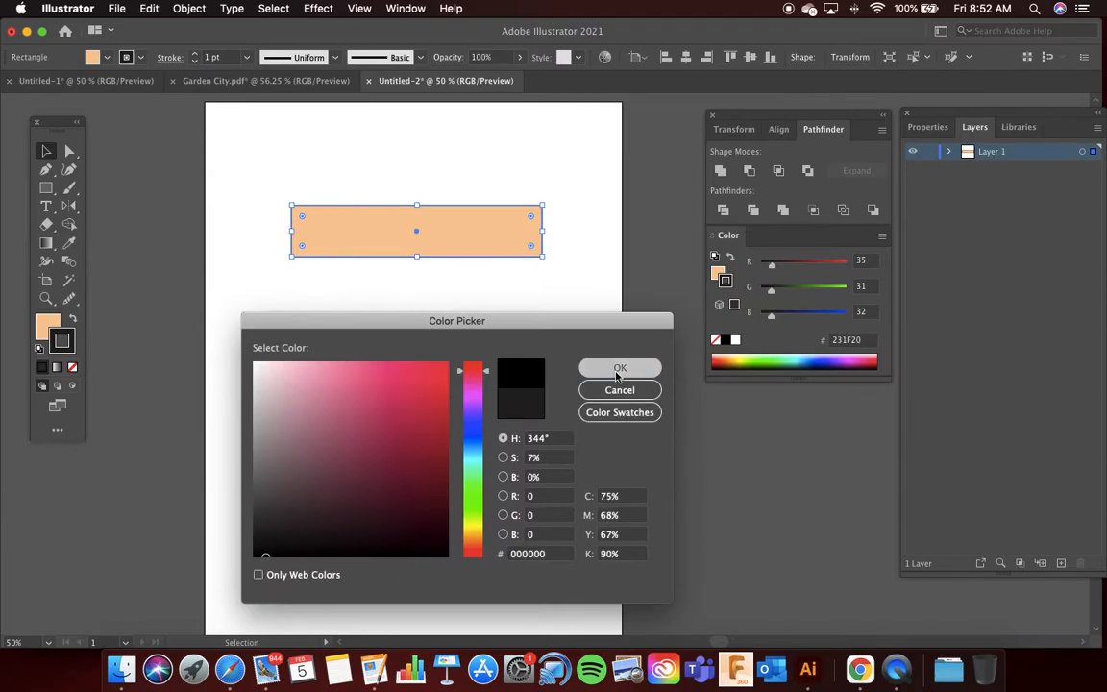
pyautogui.scroll(4, 227, 56)
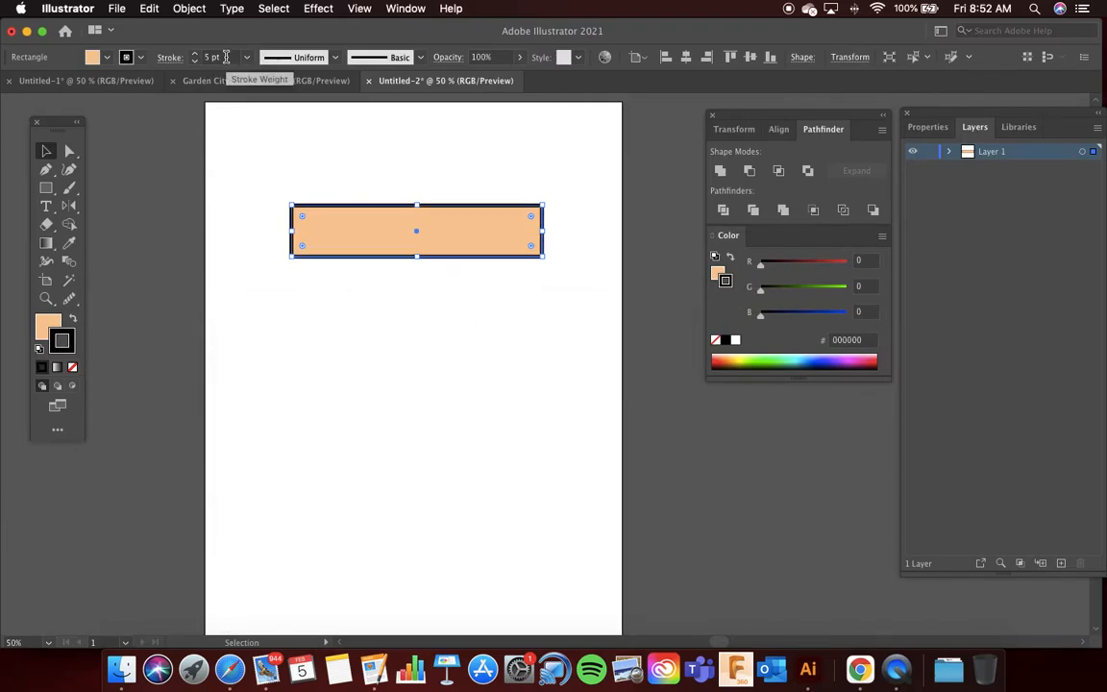
pyautogui.click(322, 147)
pyautogui.hscroll(2, 346, 173)
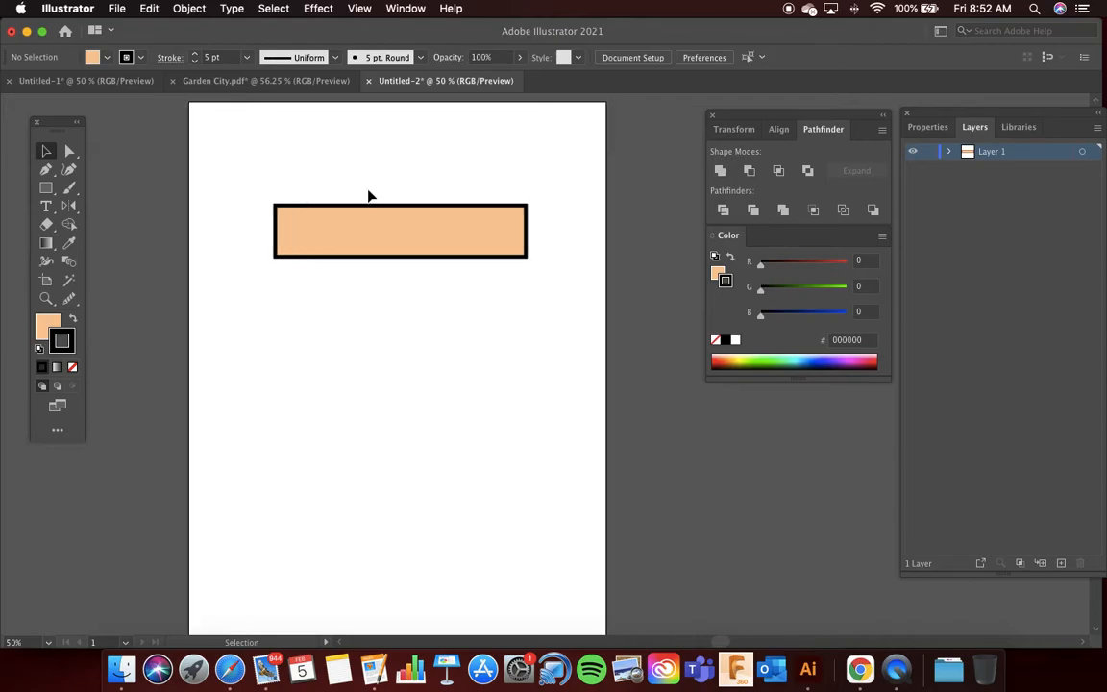
pyautogui.keyDown('alt'); pyautogui.scroll(1, 370, 196); pyautogui.keyUp('alt')
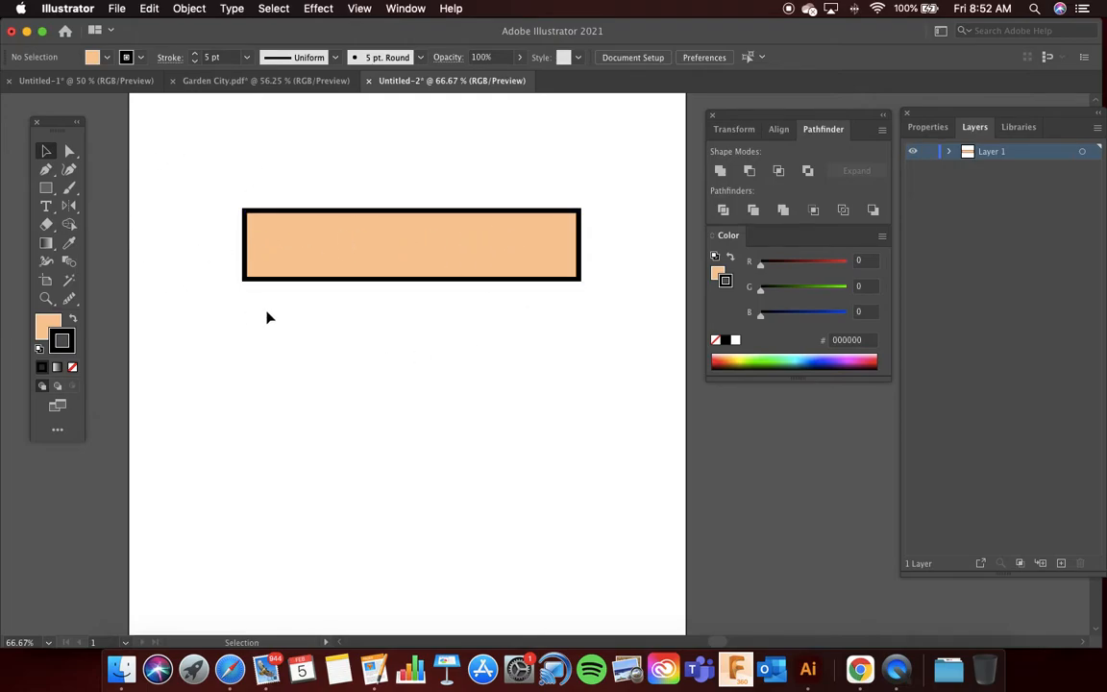
# Duplicate the rectangle straight below the original and shorten the copy from its right edge to a bit over a quarter of its width
pyautogui.click(470, 242)
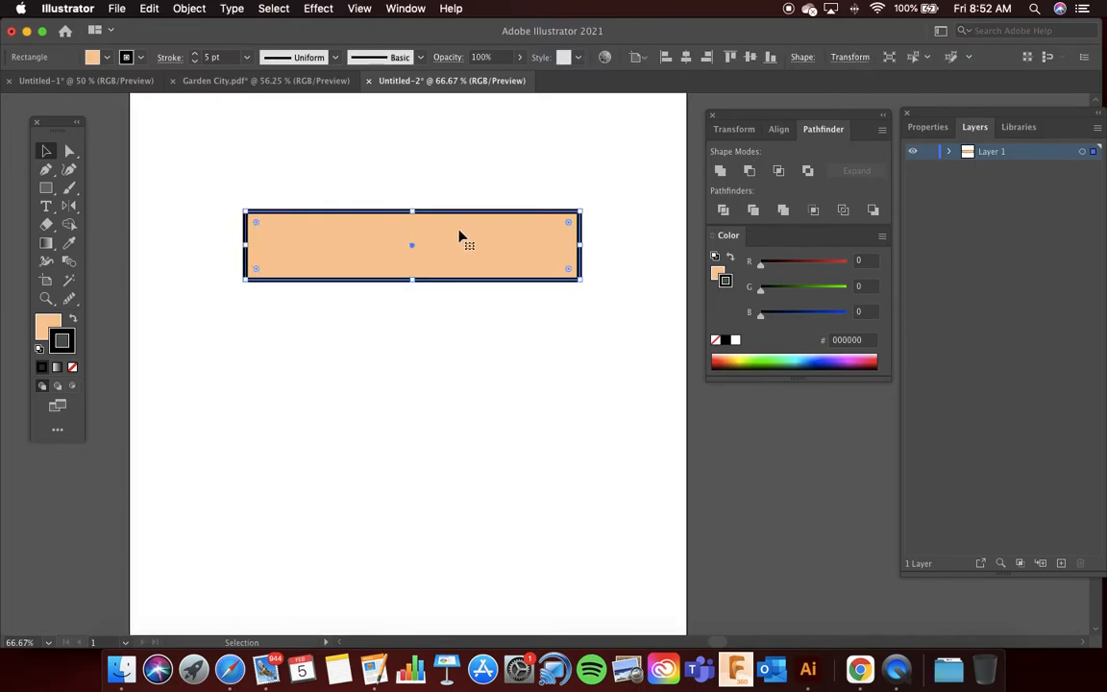
pyautogui.moveTo(460, 236); pyautogui.dragTo(461, 324)
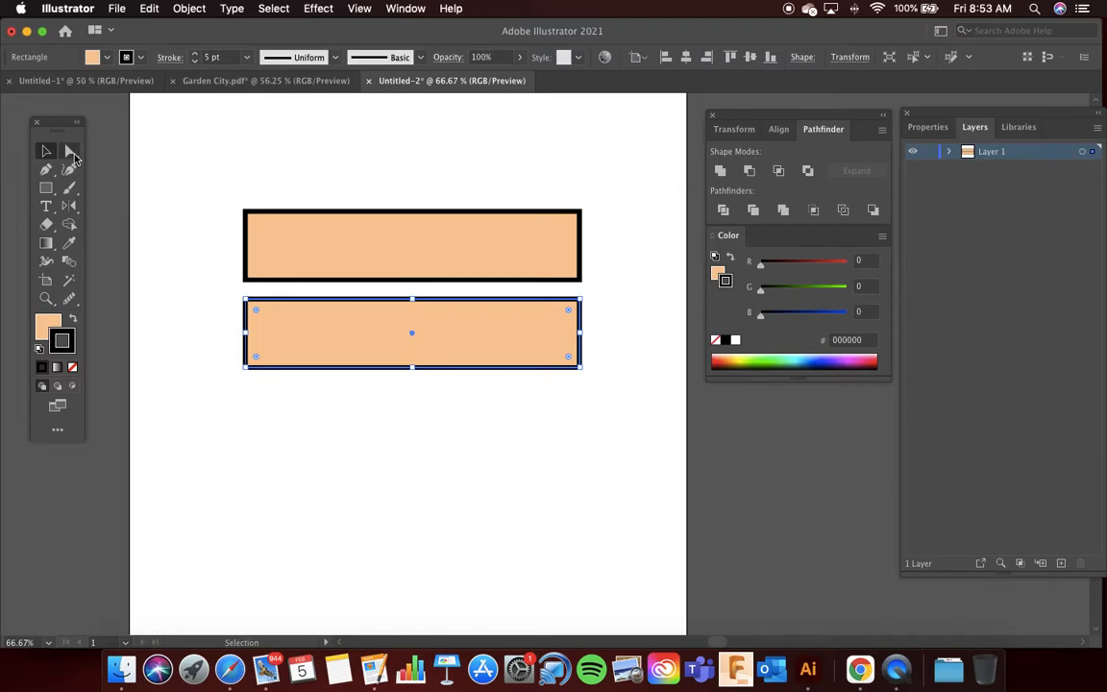
pyautogui.click(71, 152)
pyautogui.moveTo(593, 293); pyautogui.dragTo(319, 369)
pyautogui.hscroll(2, 583, 375)
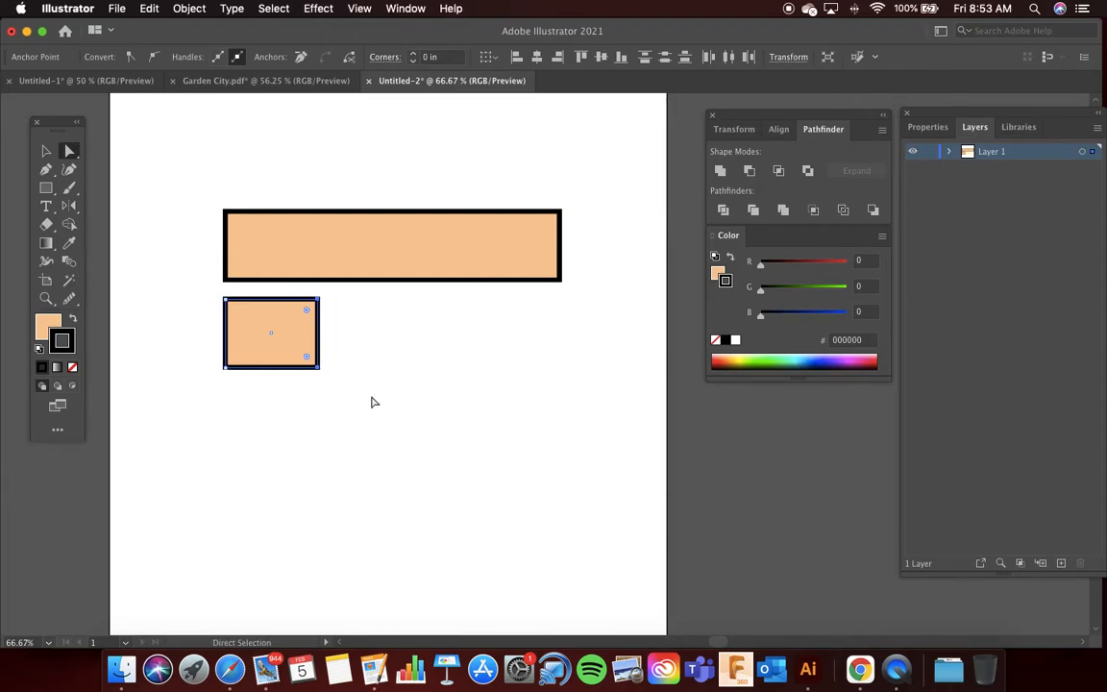
pyautogui.click(402, 363)
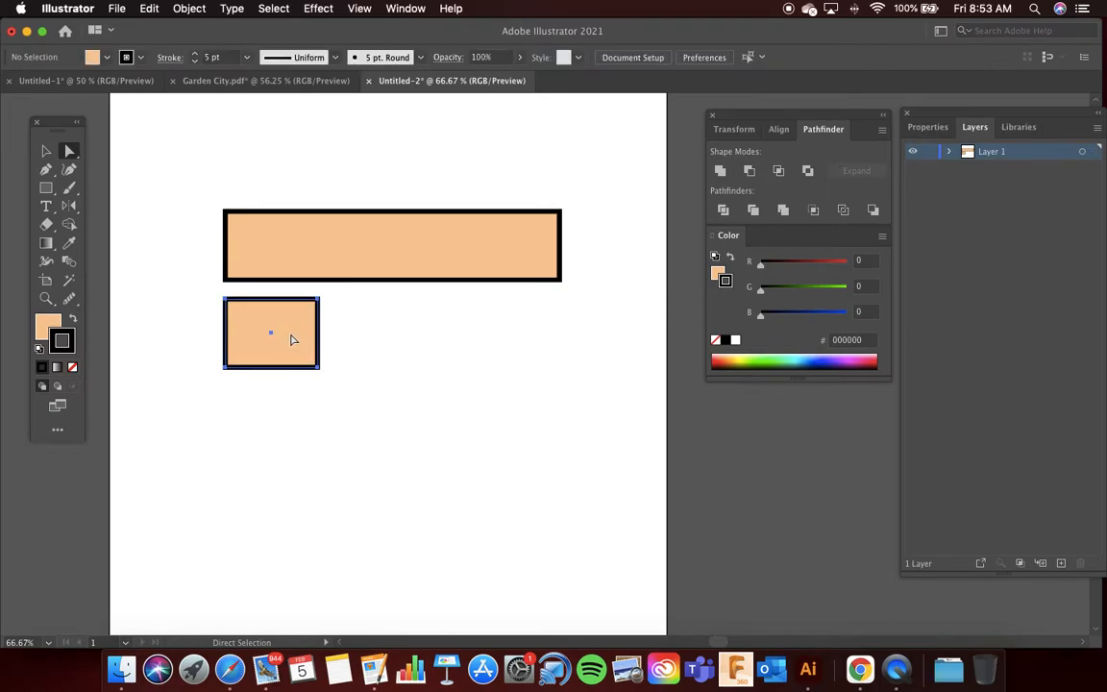
# Add an anchor point at the middle of the short rectangle's left edge and pull it inward to the centre, forming a ribbon-tail notch
pyautogui.click(291, 339)
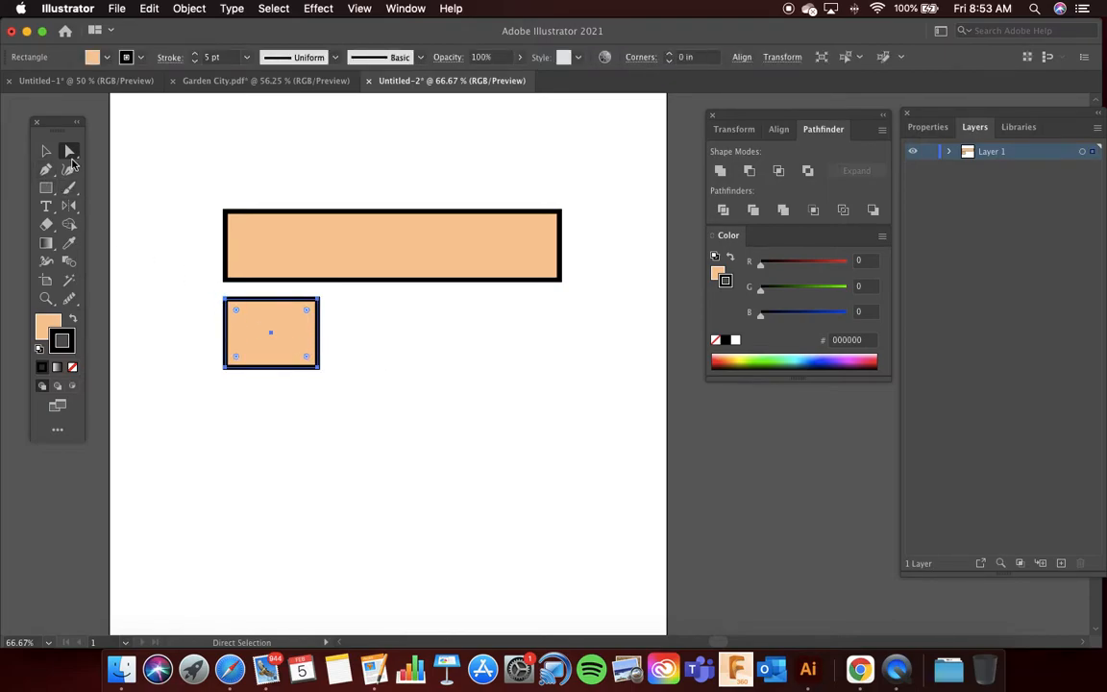
pyautogui.click(45, 151)
pyautogui.click(130, 141)
pyautogui.click(275, 328)
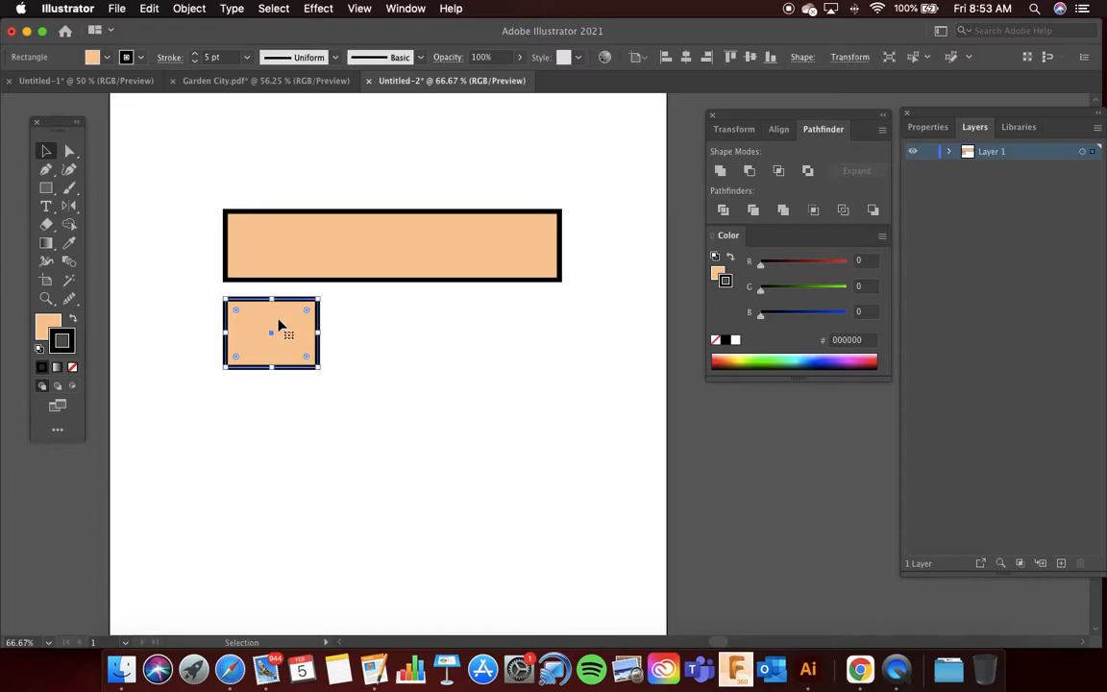
pyautogui.click(46, 170)
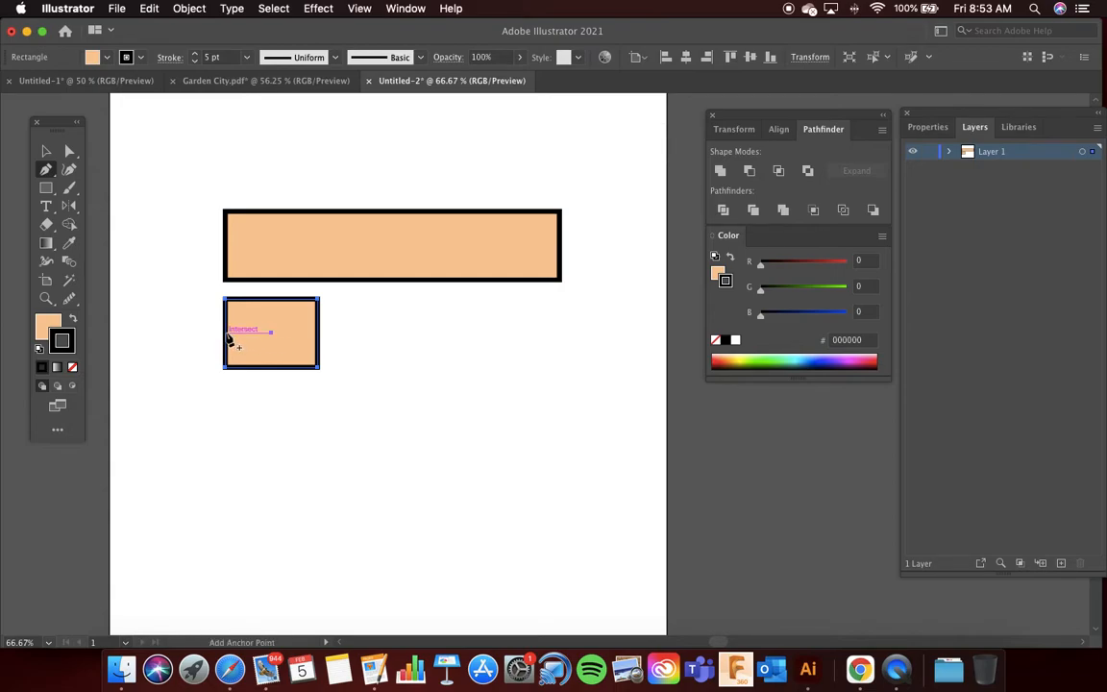
pyautogui.click(229, 348)
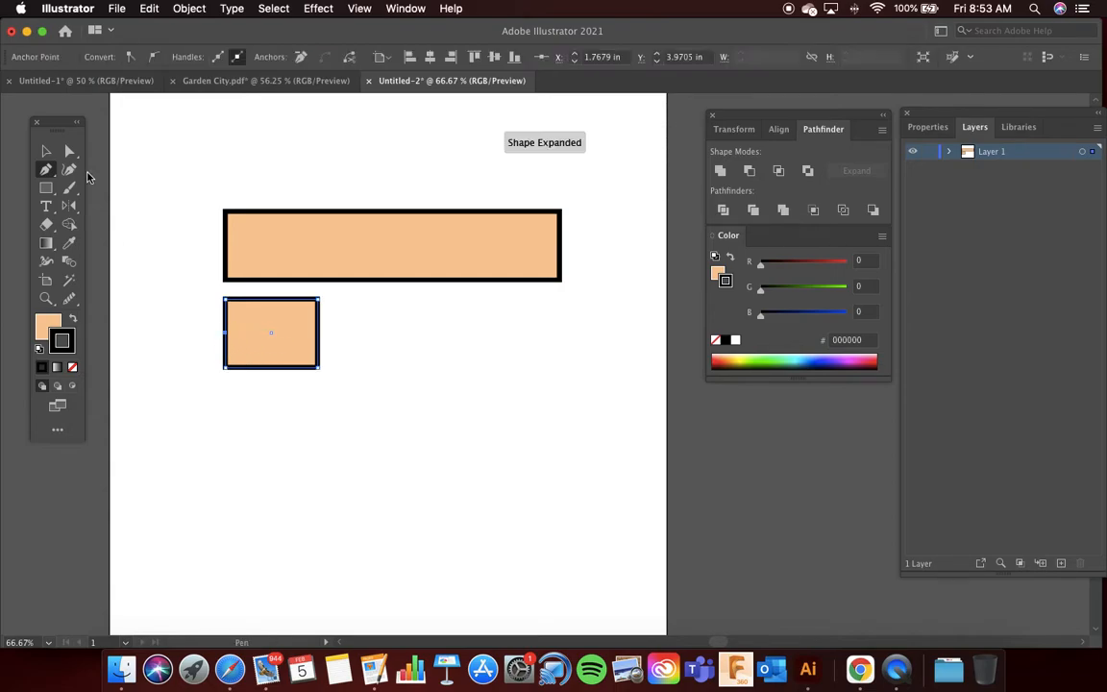
pyautogui.click(69, 152)
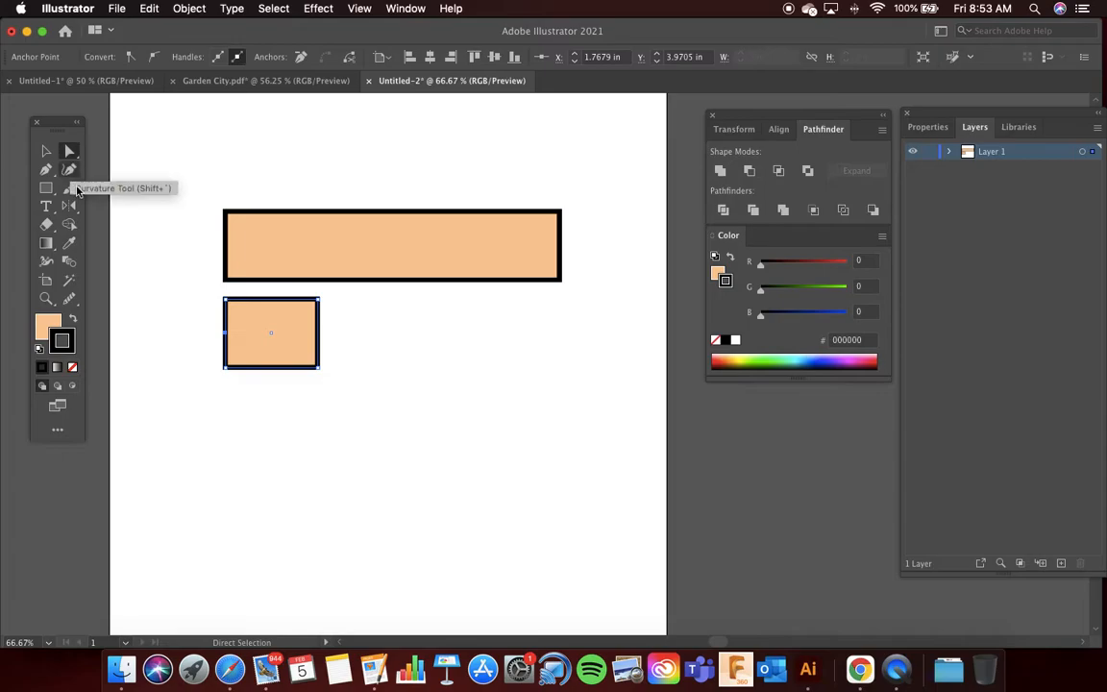
pyautogui.scroll(-1, 205, 341)
pyautogui.click(206, 342)
pyautogui.click(229, 333)
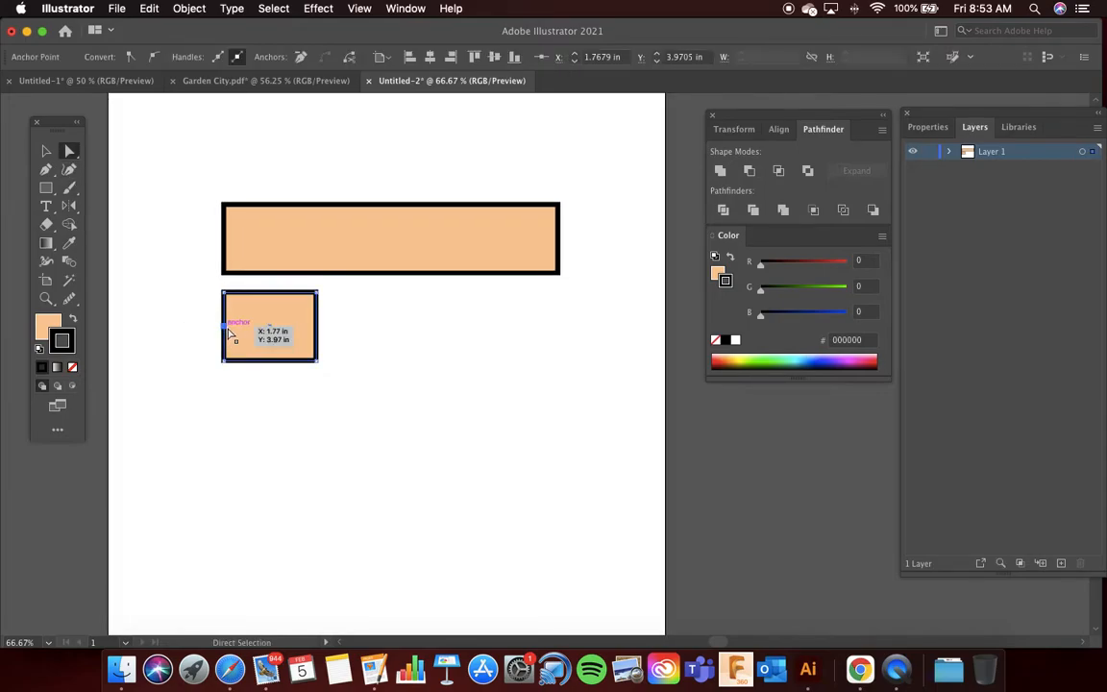
pyautogui.moveTo(229, 334); pyautogui.dragTo(270, 331)
pyautogui.click(389, 328)
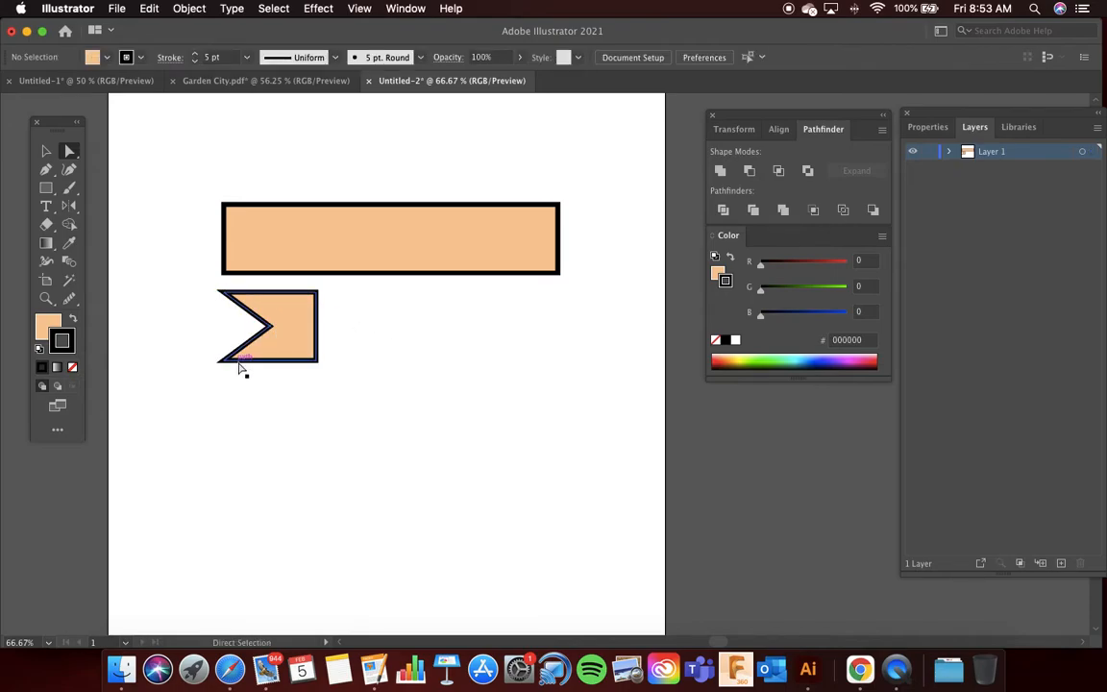
# Move the notched tail over the banner's lower-left corner and place it behind the long rectangle in the stacking order
pyautogui.click(47, 152)
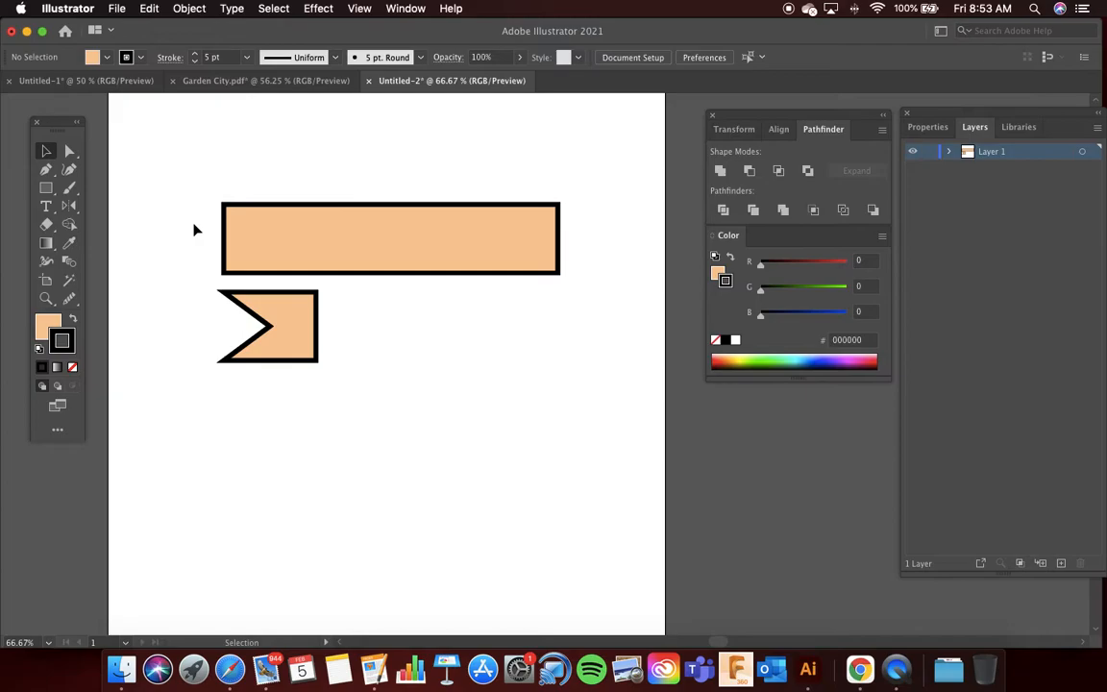
pyautogui.hscroll(-2, 314, 301)
pyautogui.click(306, 333)
pyautogui.moveTo(315, 354); pyautogui.dragTo(246, 291)
pyautogui.click(371, 329)
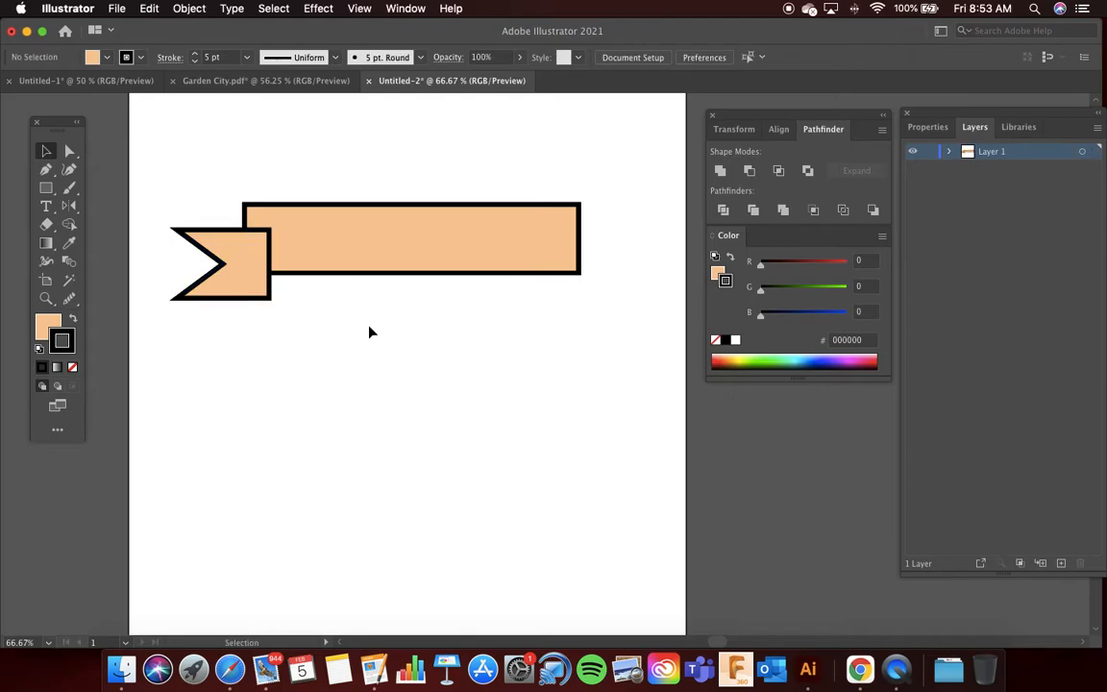
pyautogui.hscroll(-5, 384, 329)
pyautogui.hscroll(1, 333, 269)
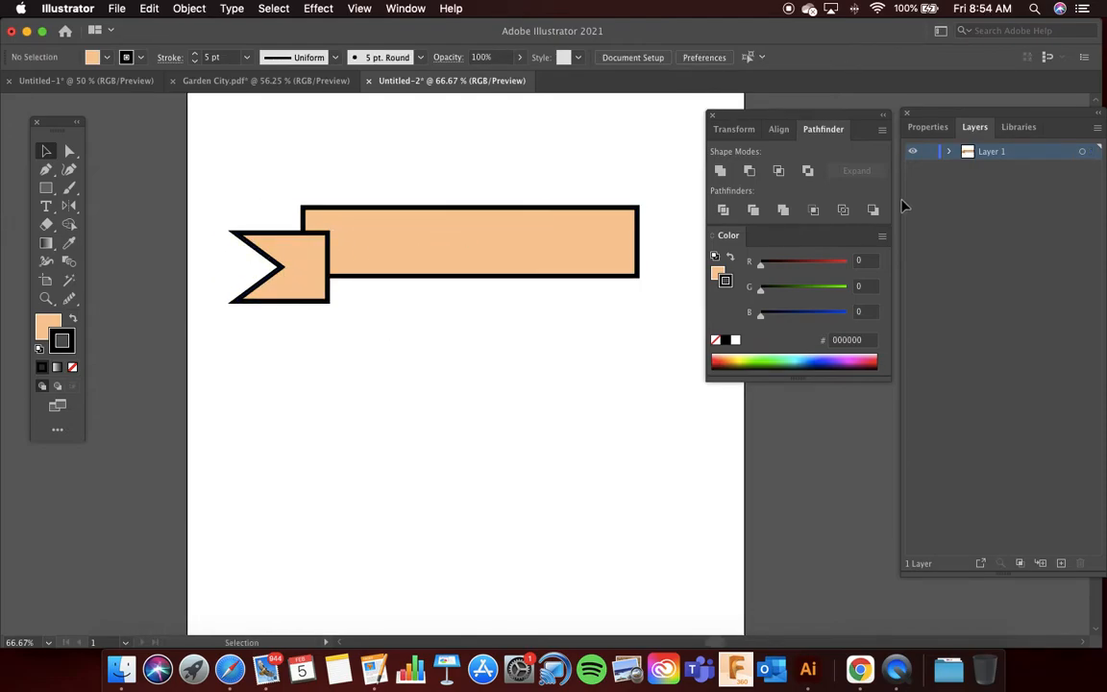
pyautogui.click(951, 152)
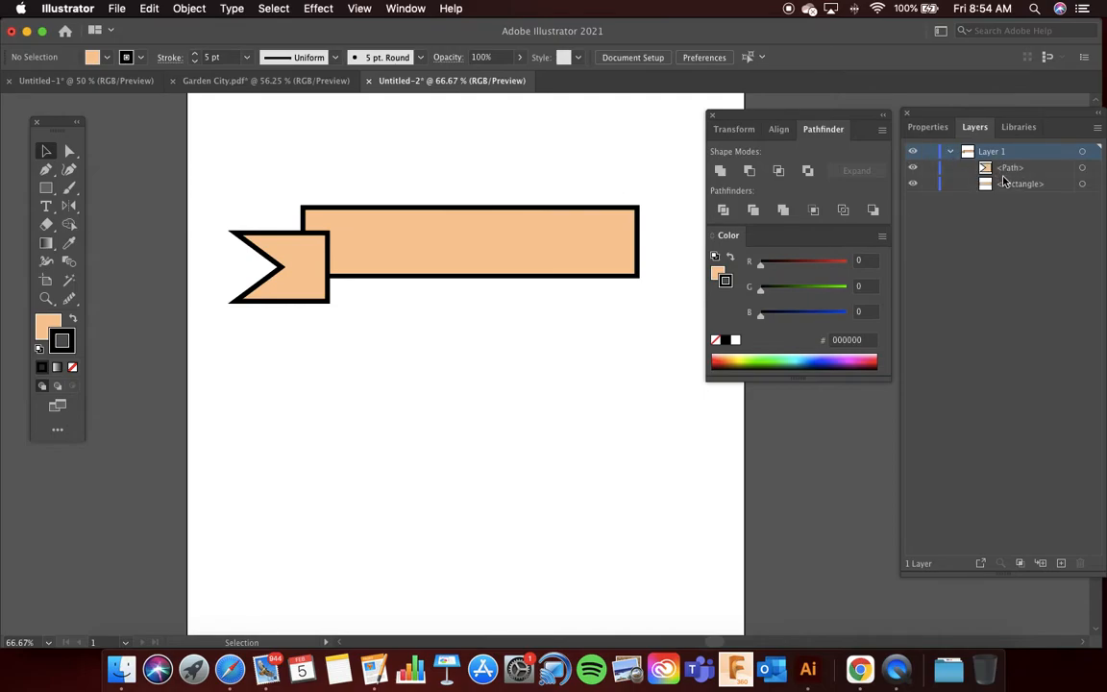
pyautogui.moveTo(1004, 172); pyautogui.dragTo(1010, 191)
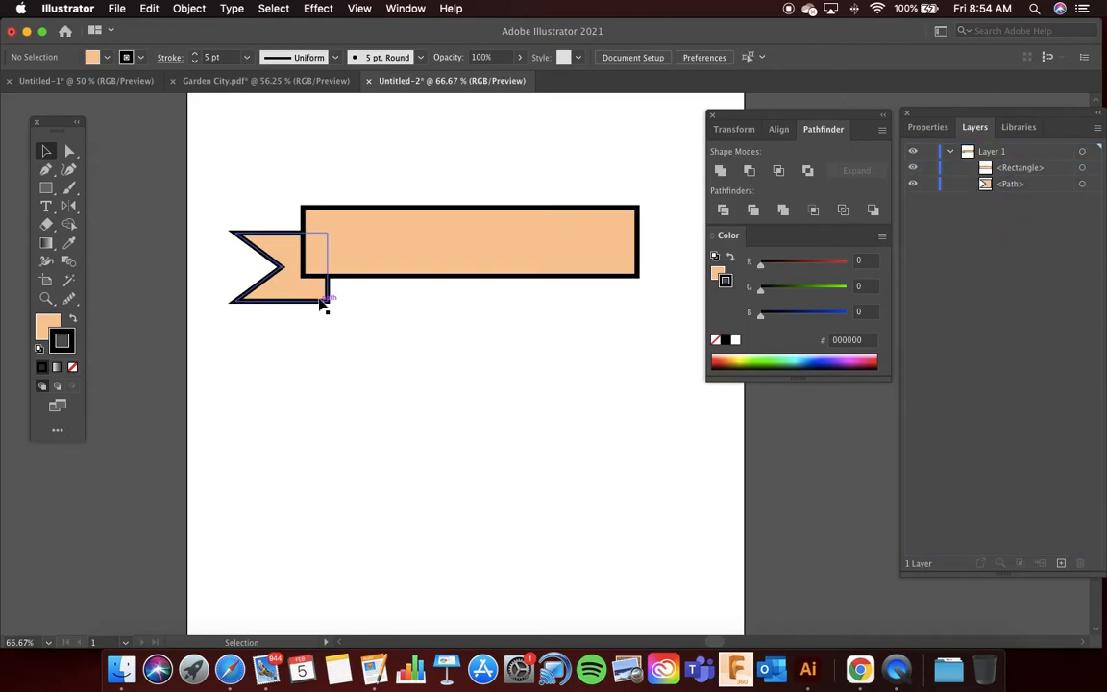
# Draw a closed triangular fold shape with the Pen tool between the banner's lower-left corner and the tail's lower-right corner
pyautogui.hscroll(1, 477, 281)
pyautogui.scroll(1, 293, 276)
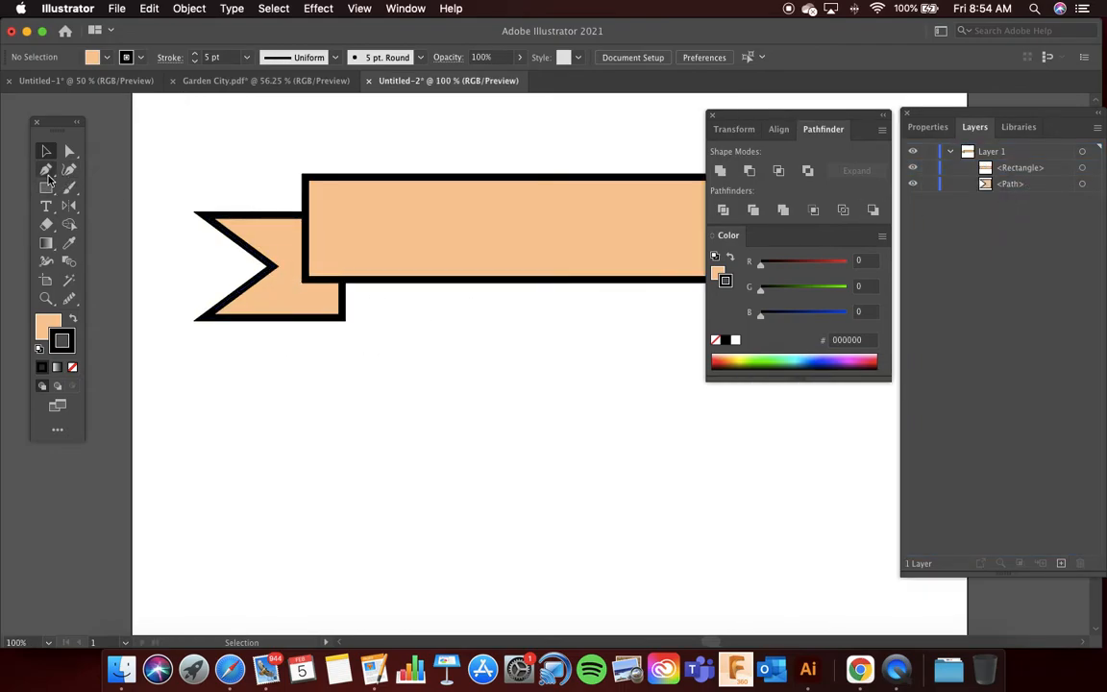
pyautogui.click(46, 170)
pyautogui.scroll(3, 332, 284)
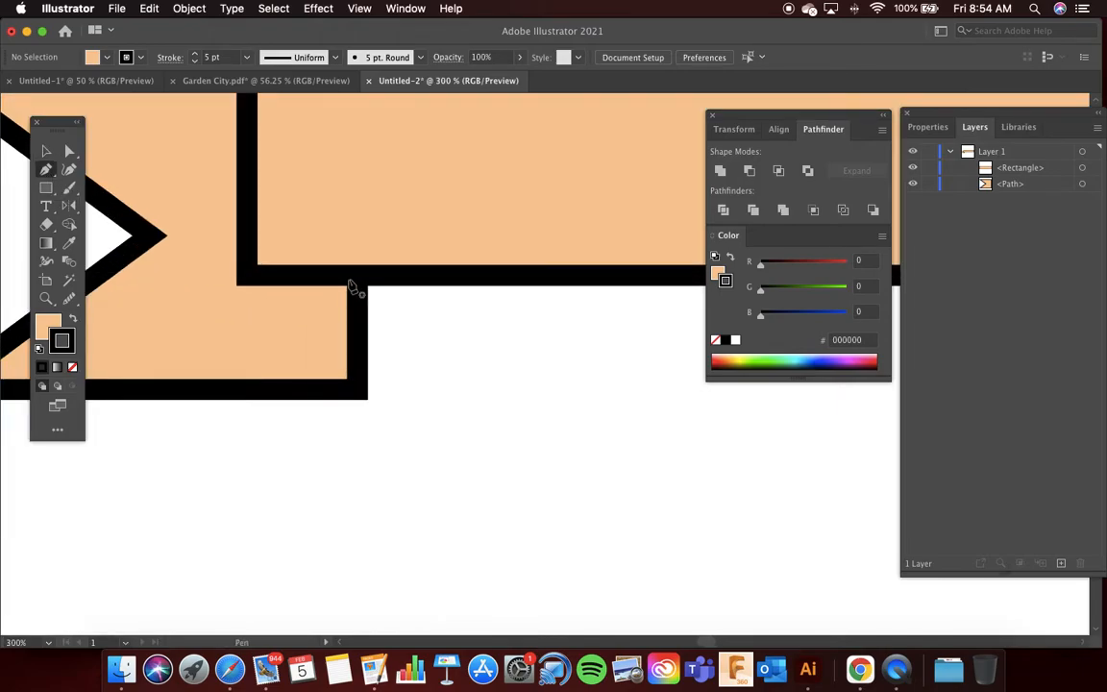
pyautogui.scroll(1, 242, 288)
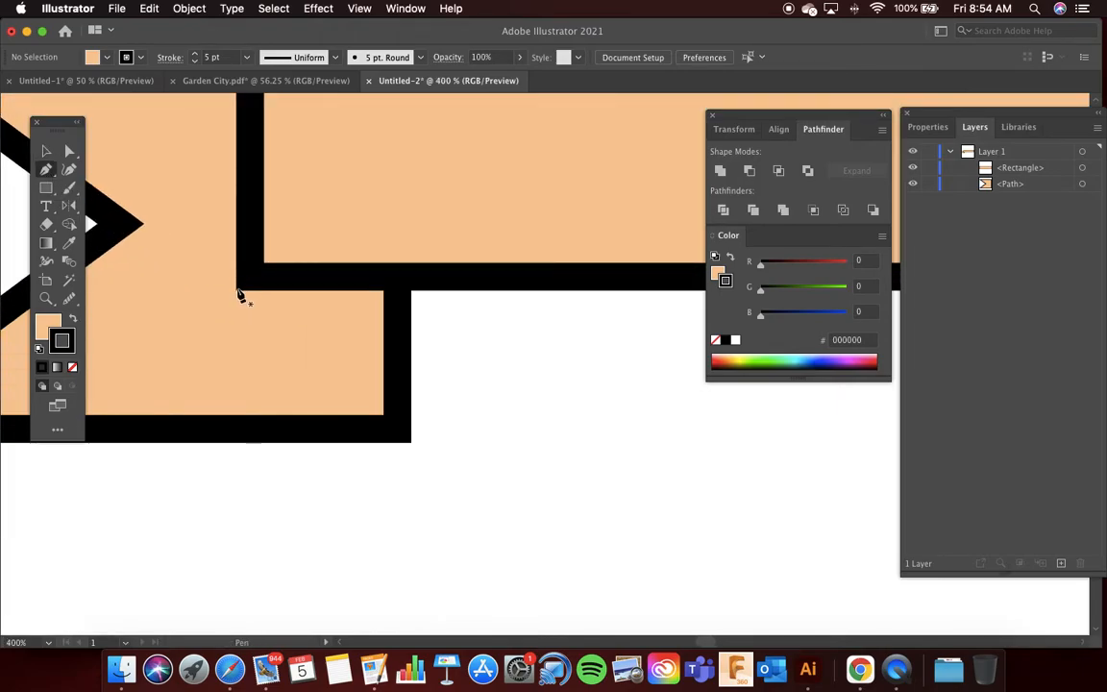
pyautogui.click(237, 290)
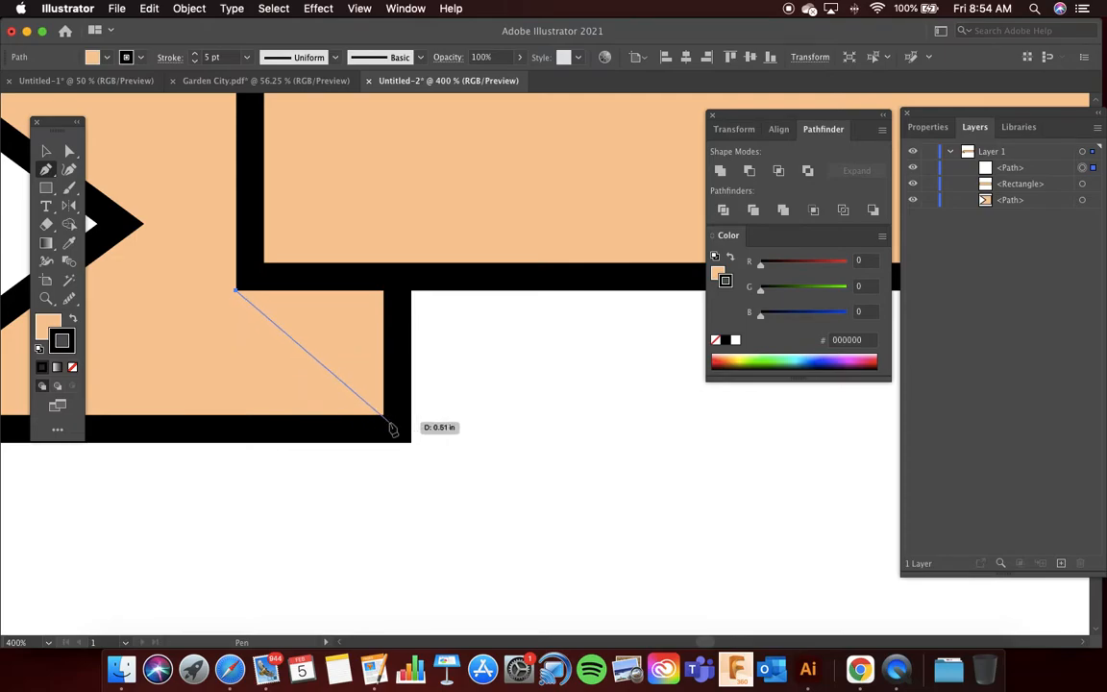
pyautogui.click(385, 421)
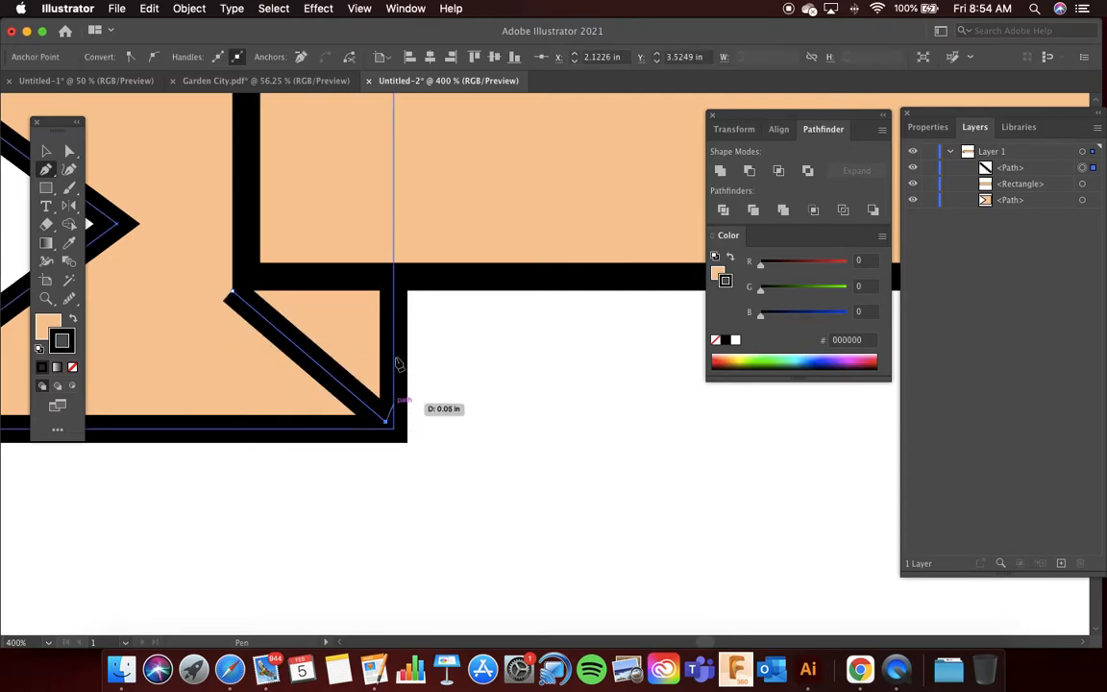
pyautogui.click(393, 278)
pyautogui.click(252, 278)
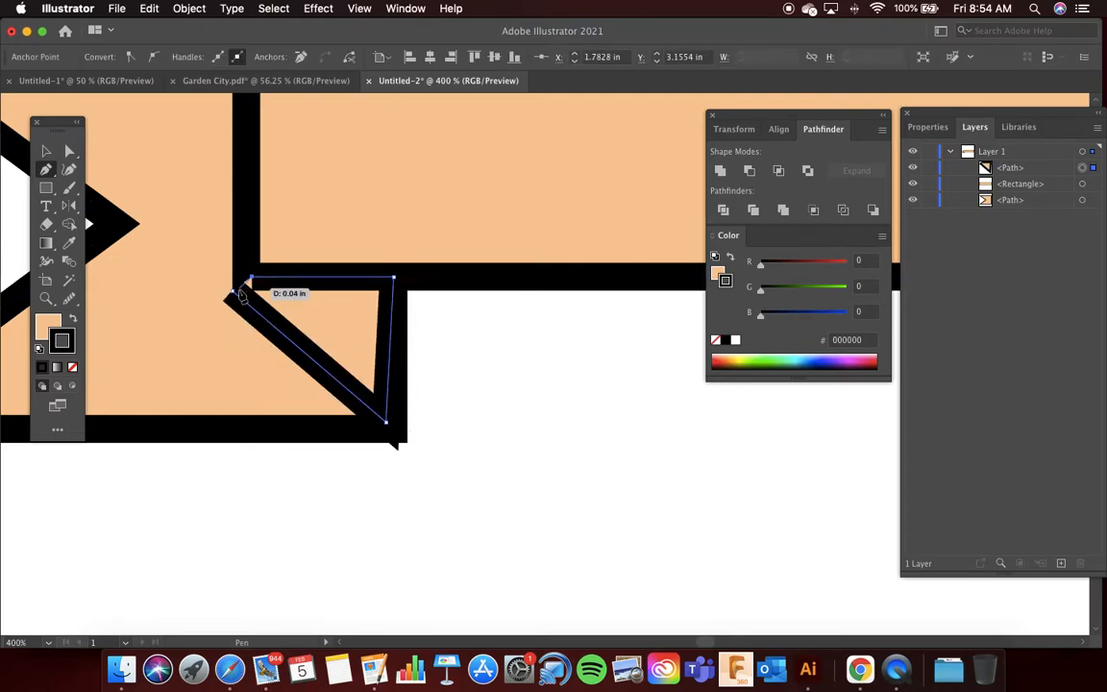
pyautogui.click(233, 289)
# Swap the fold shape's fill and stroke so it is filled black, and set its stroke to none
pyautogui.click(73, 321)
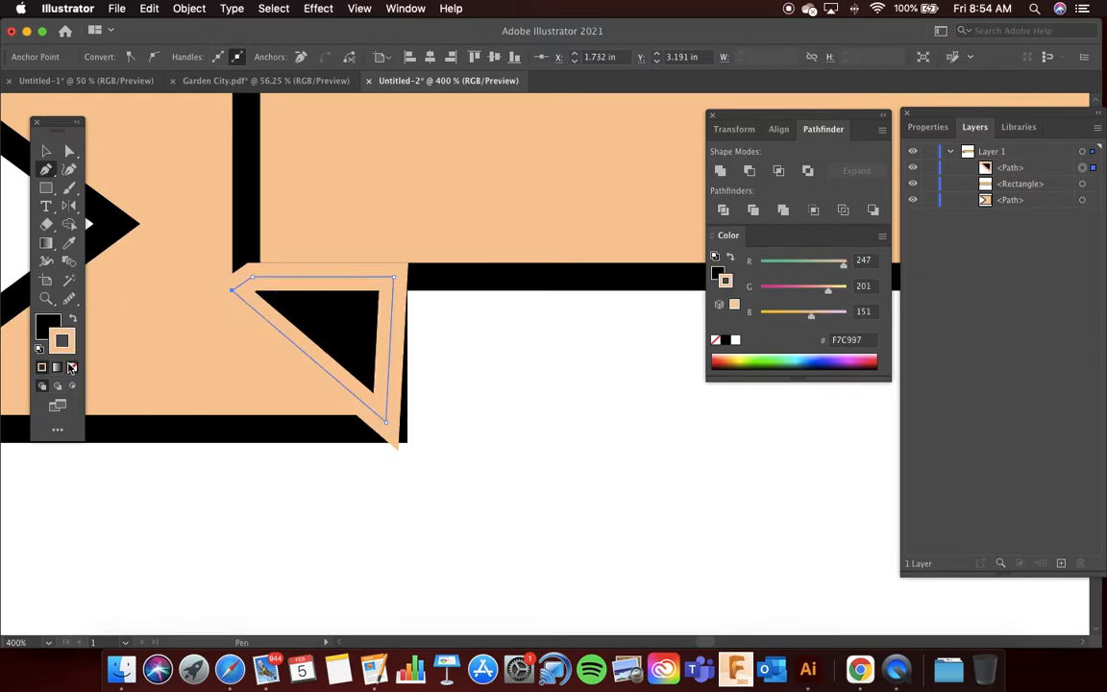
pyautogui.click(73, 369)
pyautogui.click(45, 150)
pyautogui.click(474, 373)
pyautogui.press('super+minus')
pyautogui.press('super+minus')
pyautogui.press('super+minus')
pyautogui.press('super+minus')
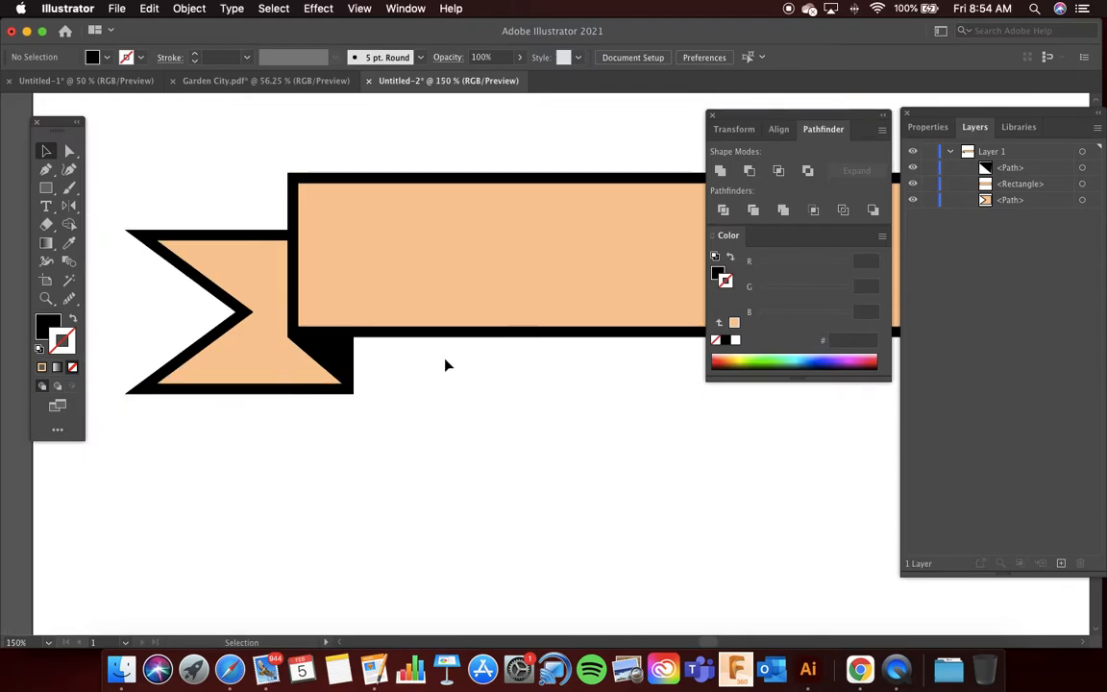
pyautogui.hscroll(2, 336, 355)
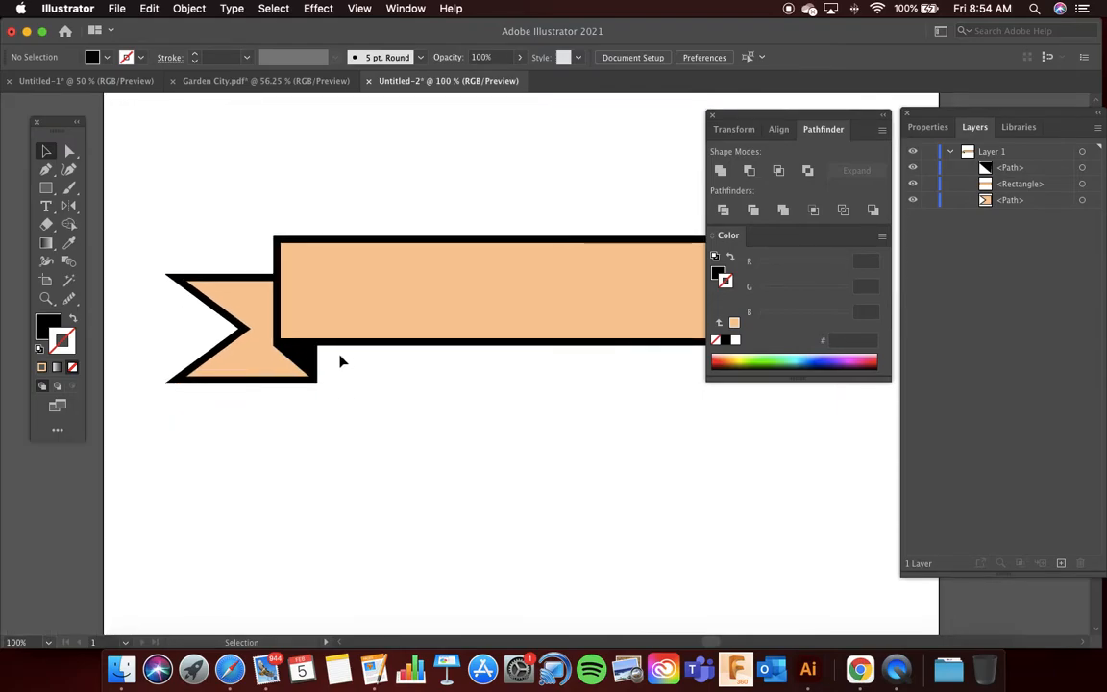
pyautogui.press('super+minus')
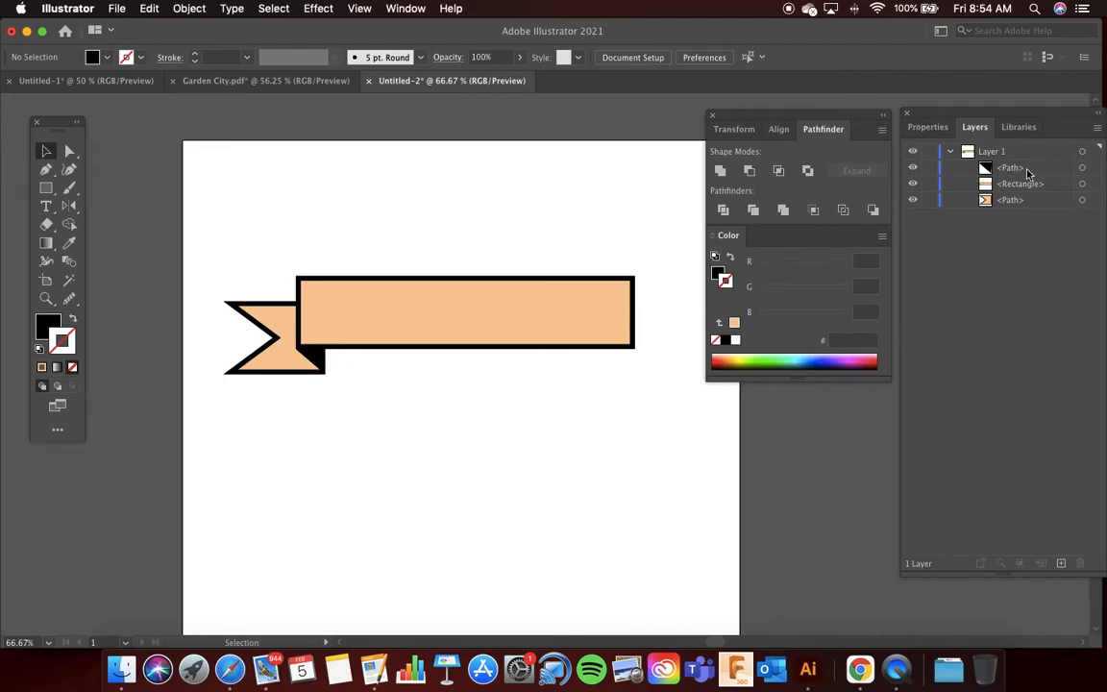
# Reorder the black fold shape so it sits behind the long rectangle and in front of the notched tail
pyautogui.moveTo(1007, 171); pyautogui.dragTo(1007, 188)
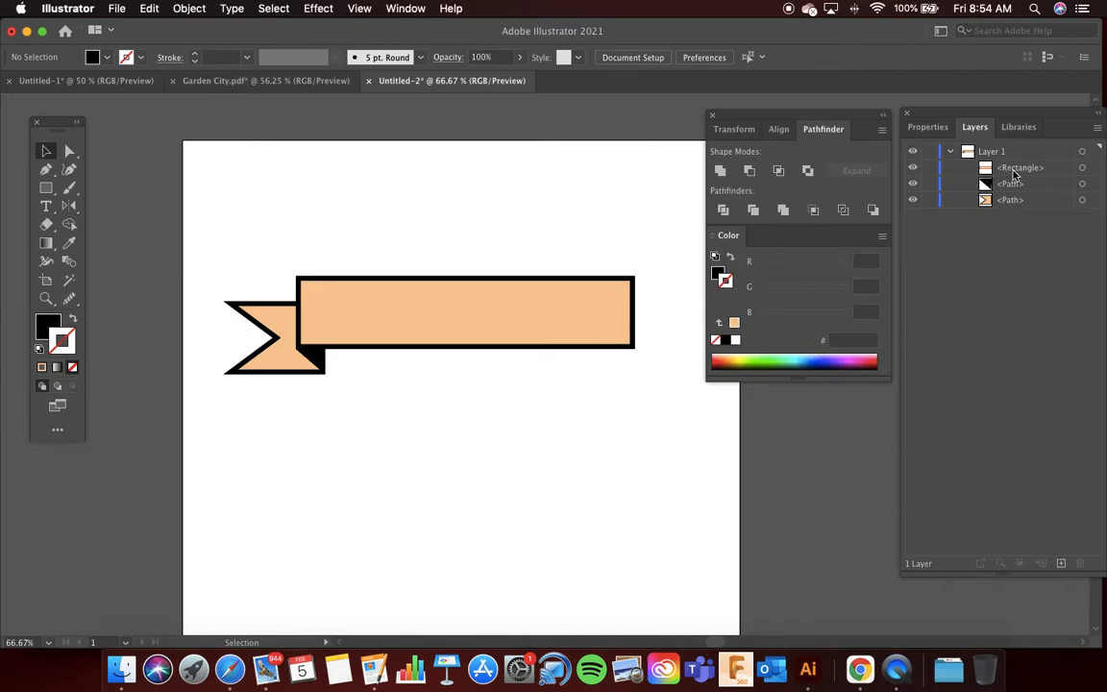
pyautogui.click(591, 320)
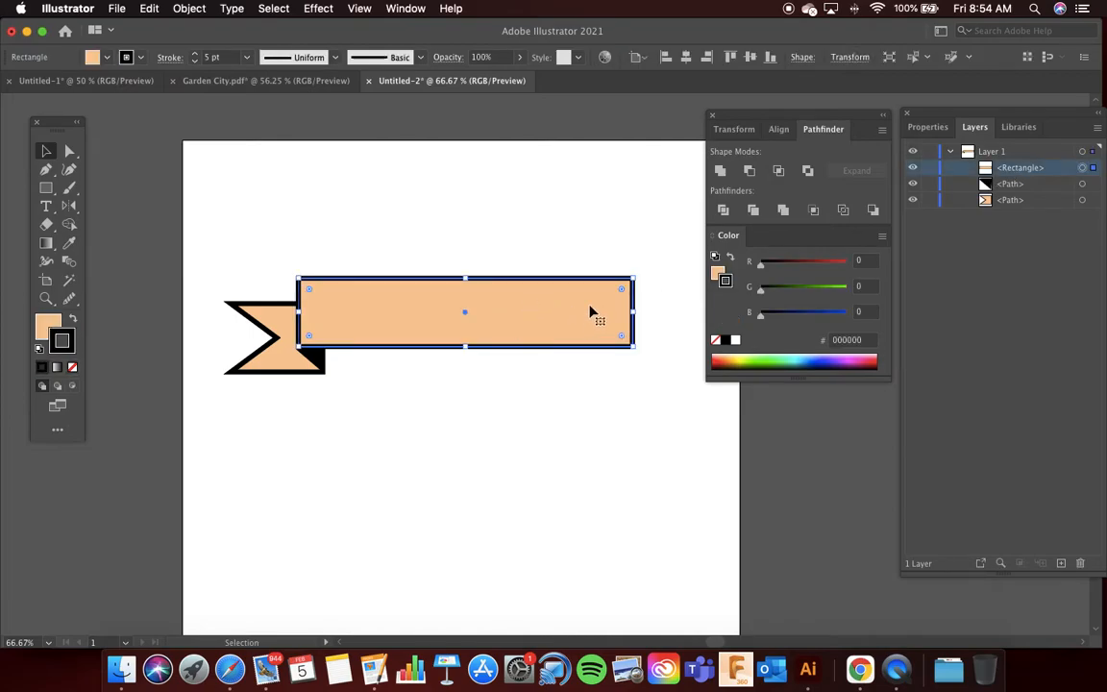
pyautogui.click(319, 359)
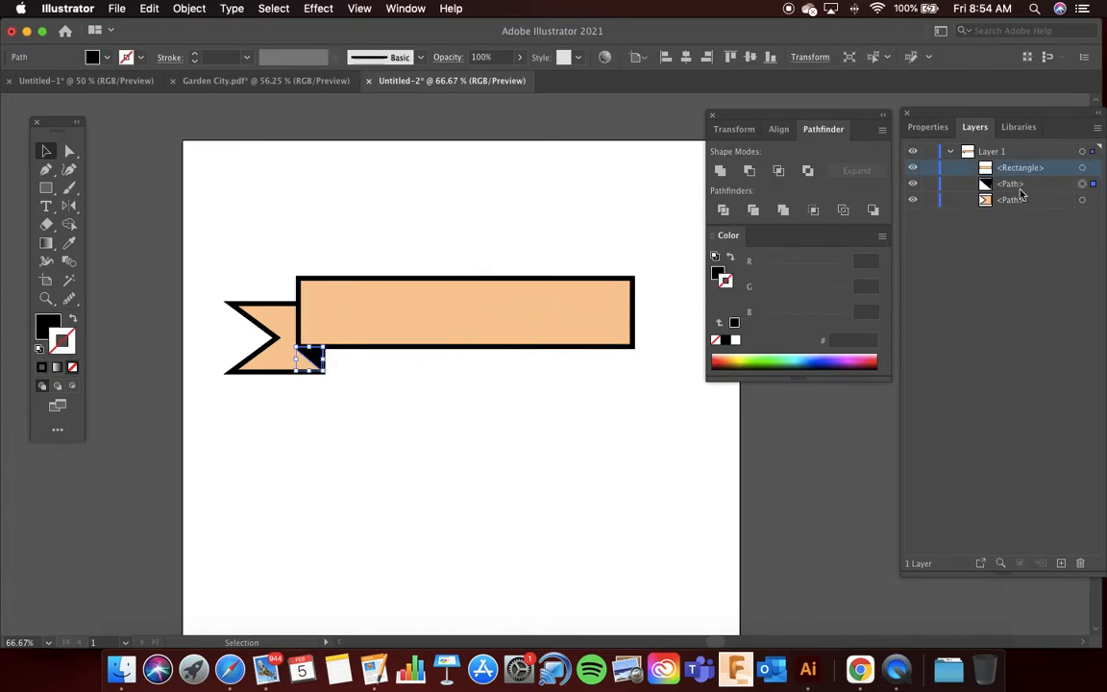
pyautogui.click(290, 362)
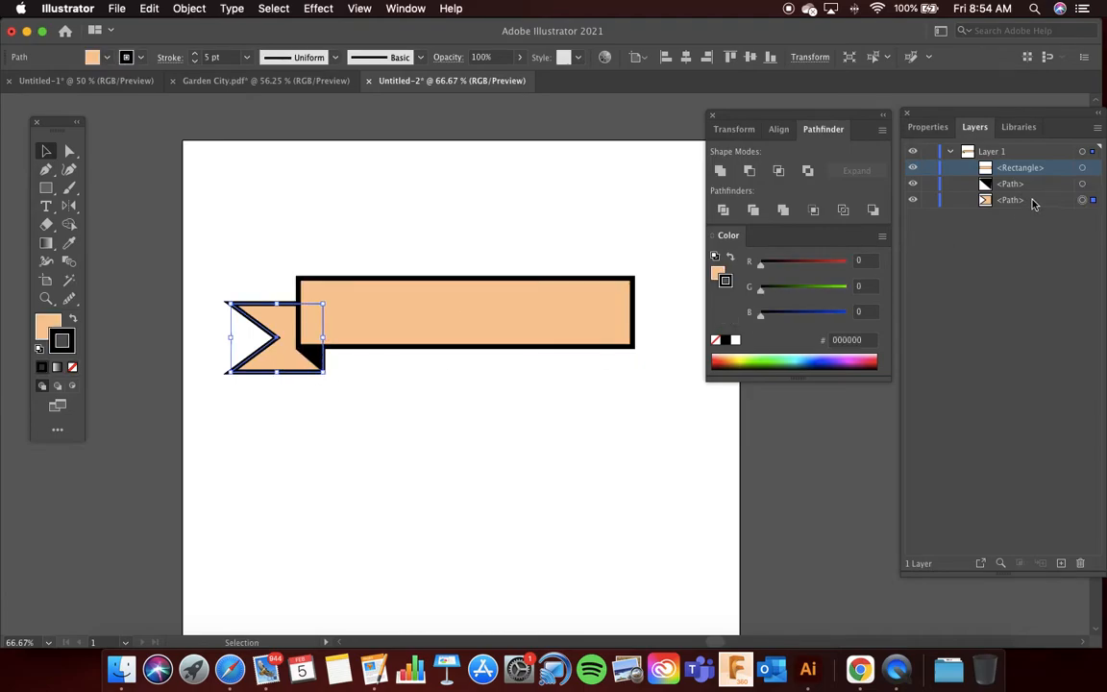
pyautogui.click(496, 443)
# Group the notched tail with the black fold shape
pyautogui.moveTo(361, 398); pyautogui.dragTo(261, 356)
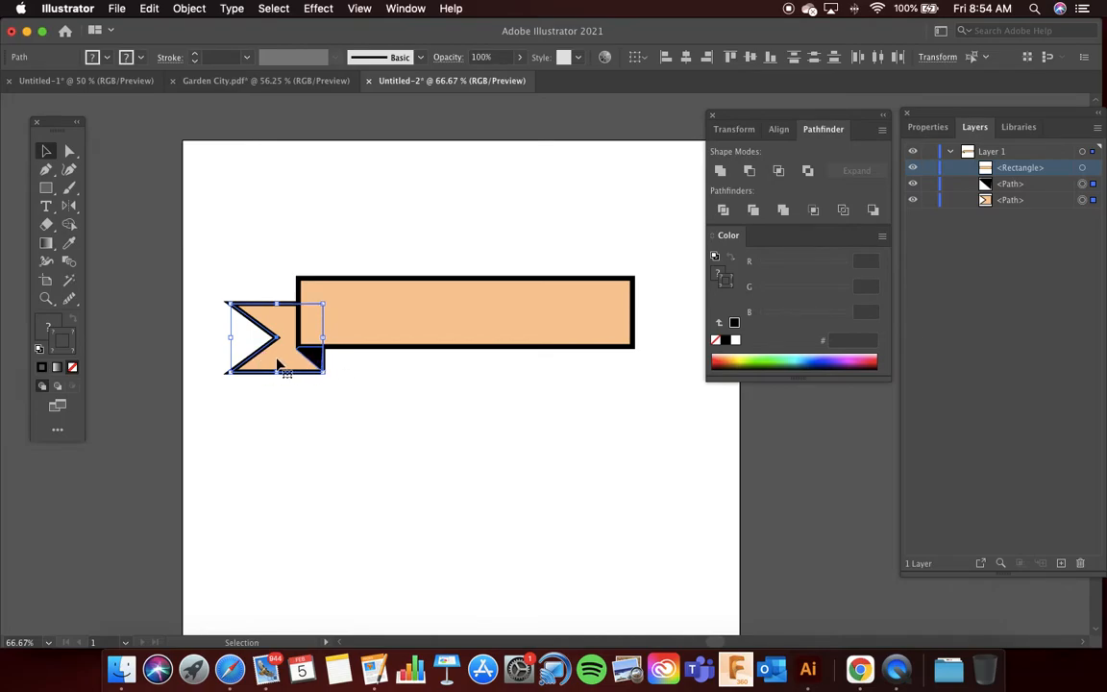
pyautogui.press('super+g')
pyautogui.press('v')
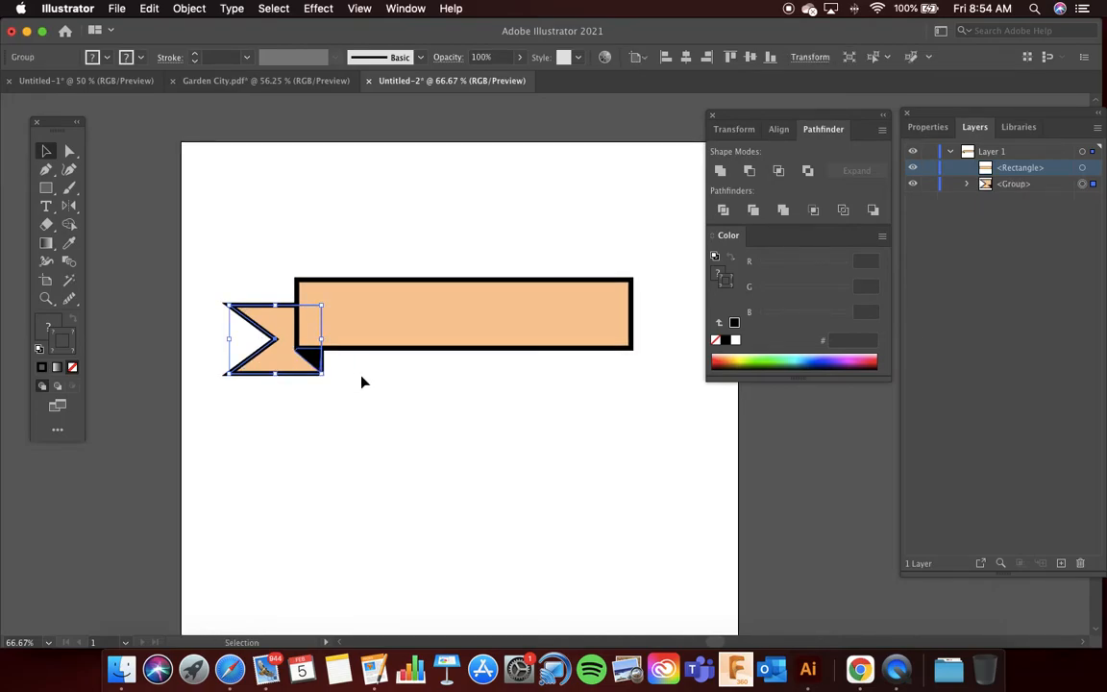
pyautogui.click(374, 383)
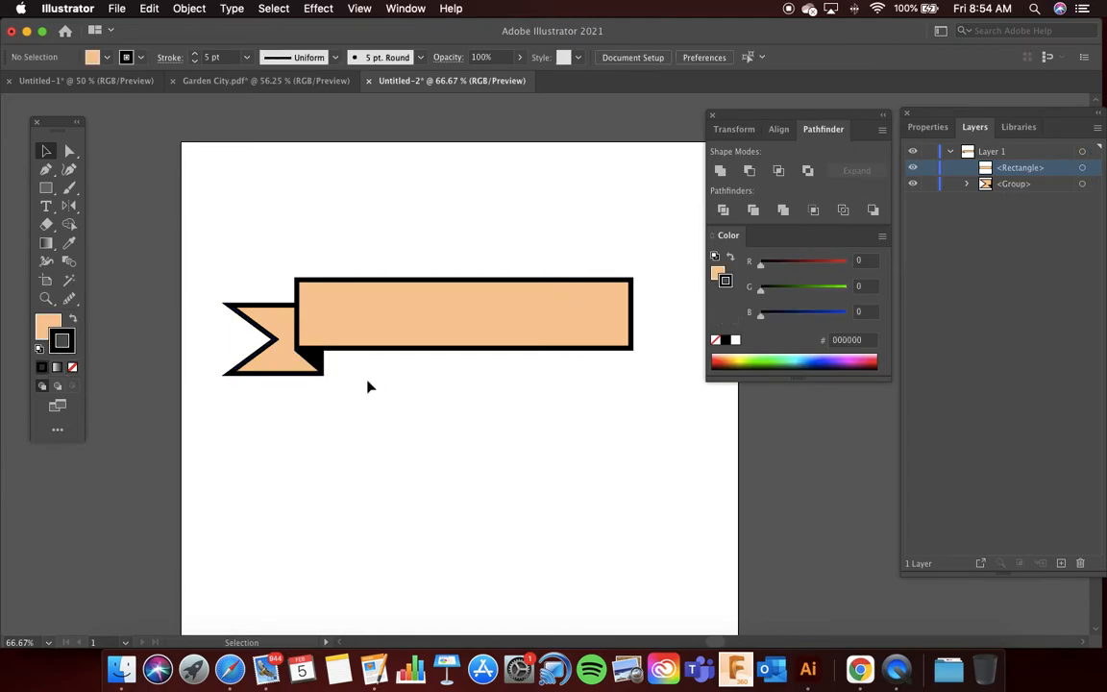
# Reflect a copy of the tail group across the vertical axis and move it to the banner's right end
pyautogui.click(307, 361)
pyautogui.click(70, 207)
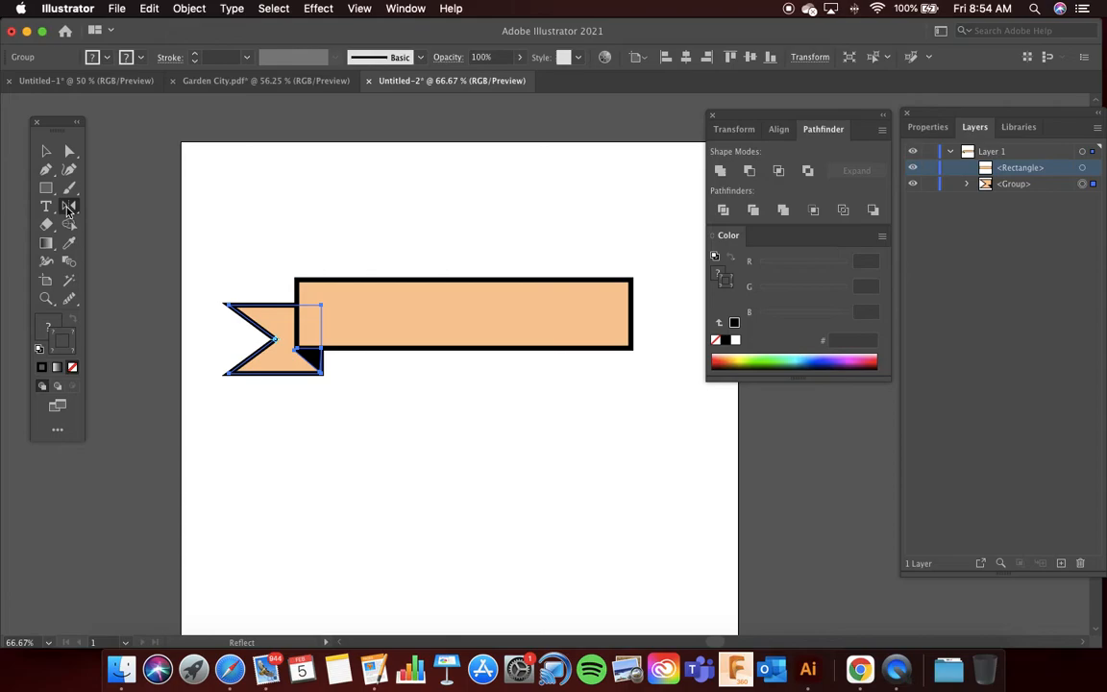
pyautogui.press('Return')
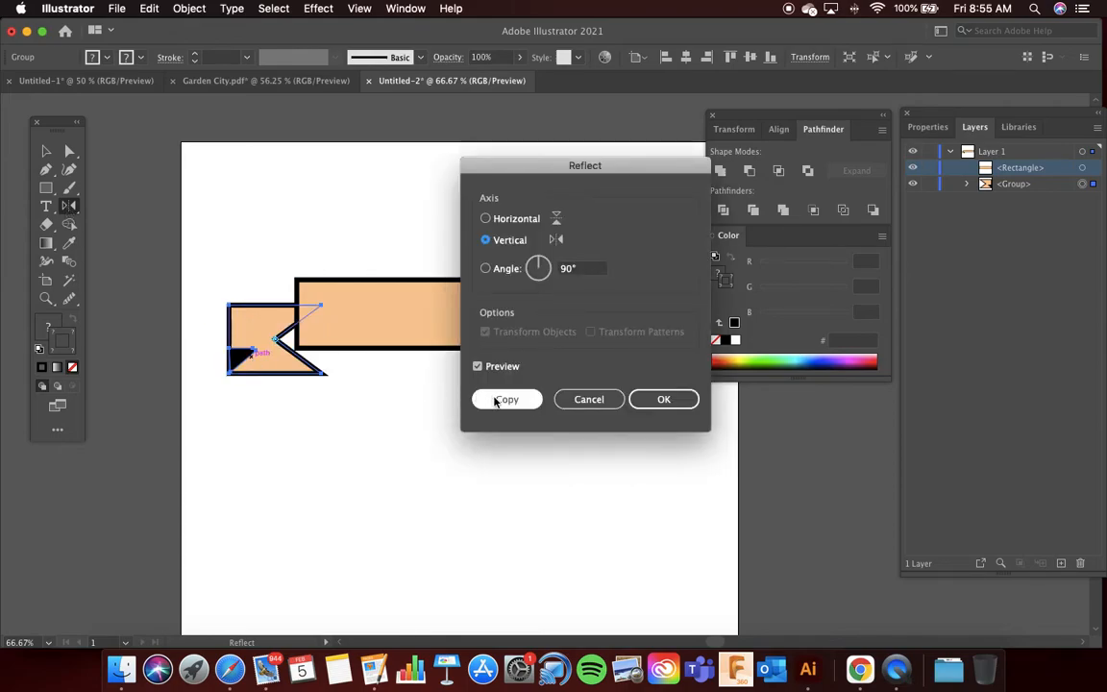
pyautogui.moveTo(578, 167); pyautogui.dragTo(493, 167)
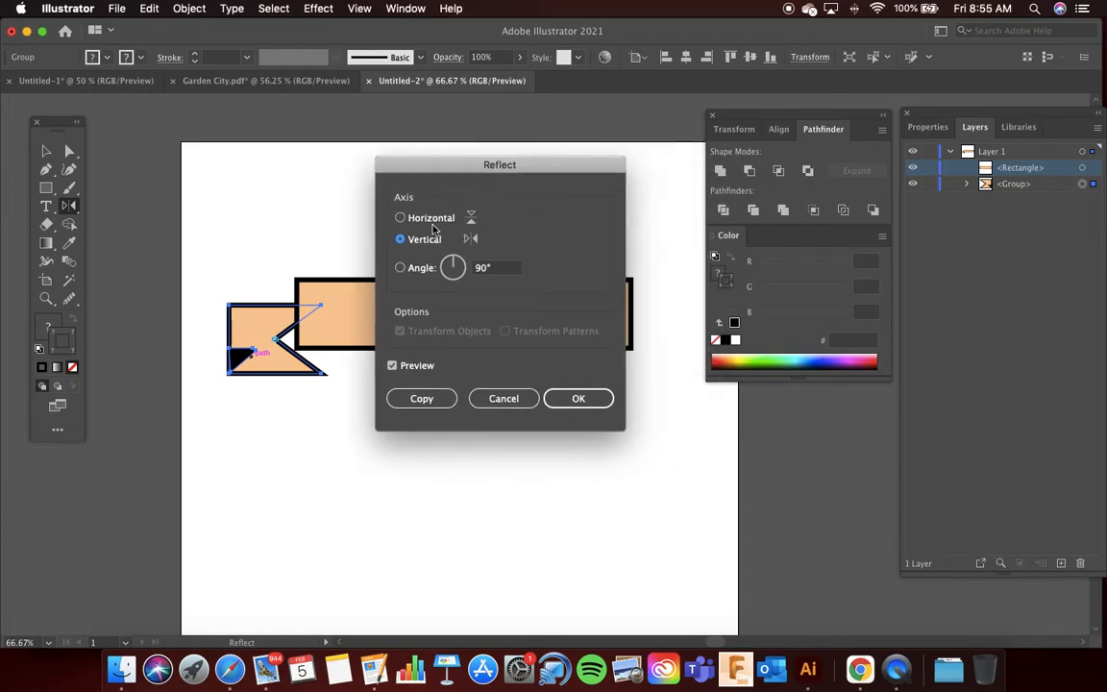
pyautogui.click(420, 399)
pyautogui.click(45, 151)
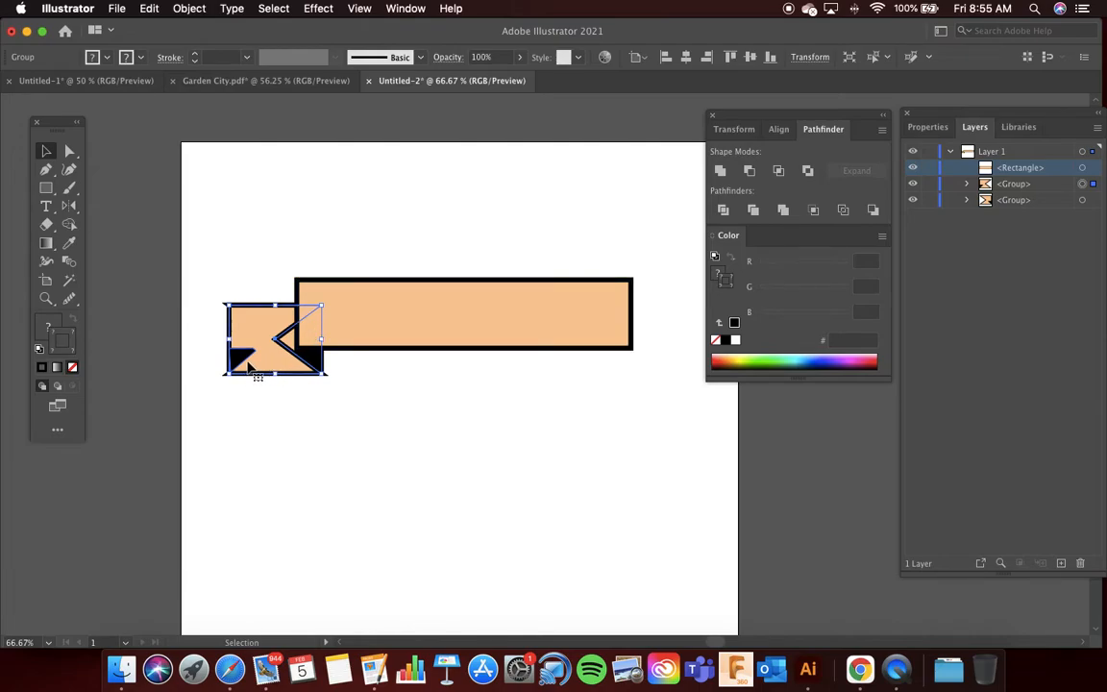
pyautogui.moveTo(253, 367); pyautogui.dragTo(629, 376)
pyautogui.click(603, 447)
# Move the entire banner slightly lower on the artboard, centring it horizontally
pyautogui.hscroll(2, 432, 353)
pyautogui.moveTo(160, 204); pyautogui.dragTo(643, 470)
pyautogui.moveTo(496, 301); pyautogui.dragTo(491, 326)
pyautogui.click(423, 222)
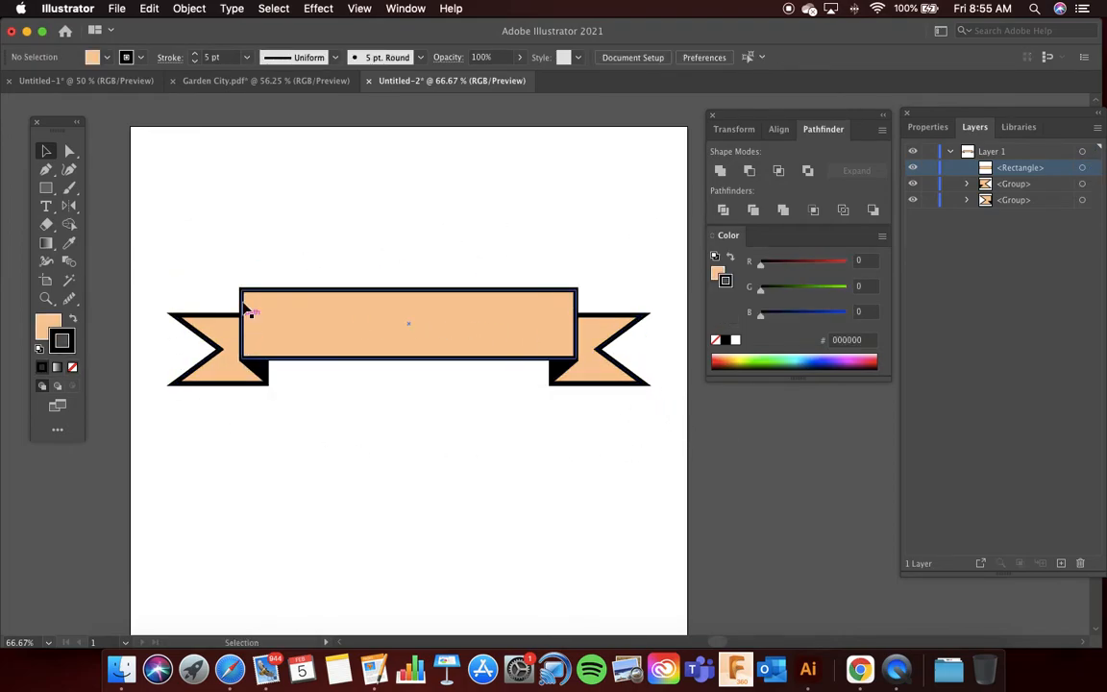
# Add the text "BANNER" above the ribbon and set its font to Berthold City Bold
pyautogui.click(45, 206)
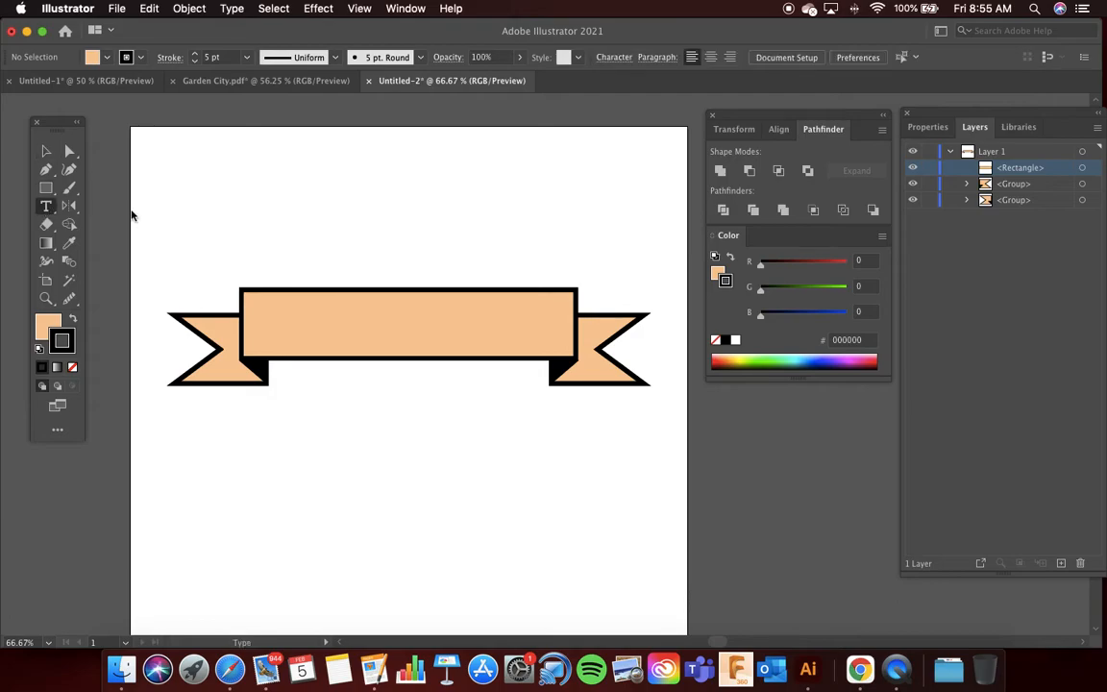
pyautogui.click(309, 217)
pyautogui.write('BANNER')
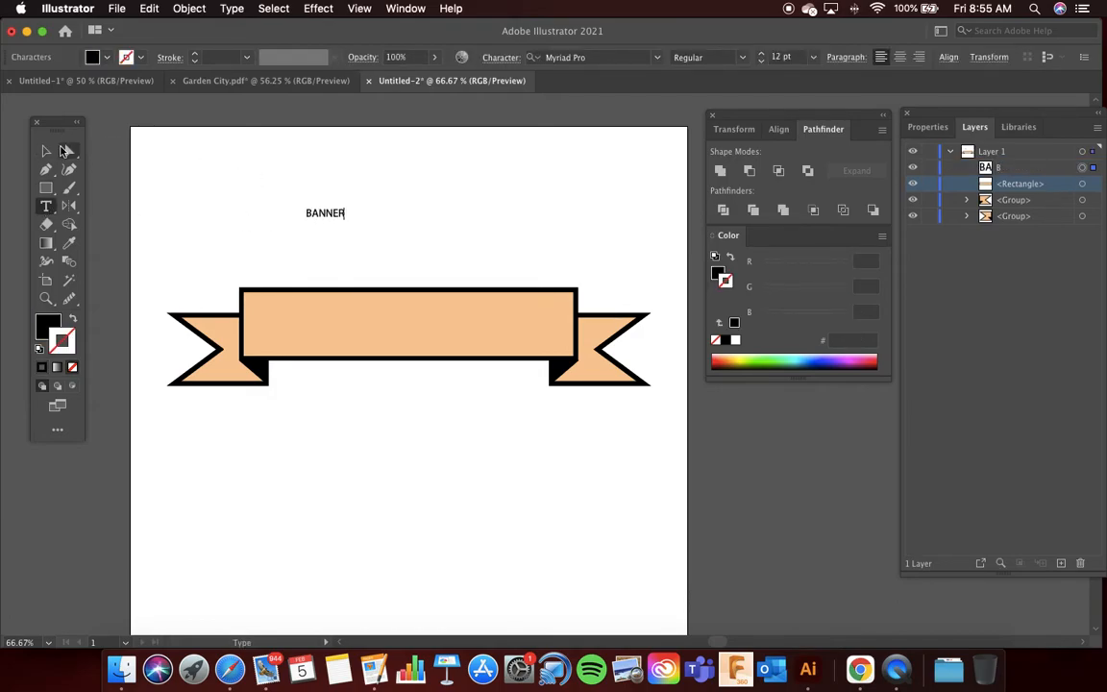
pyautogui.press('Escape')
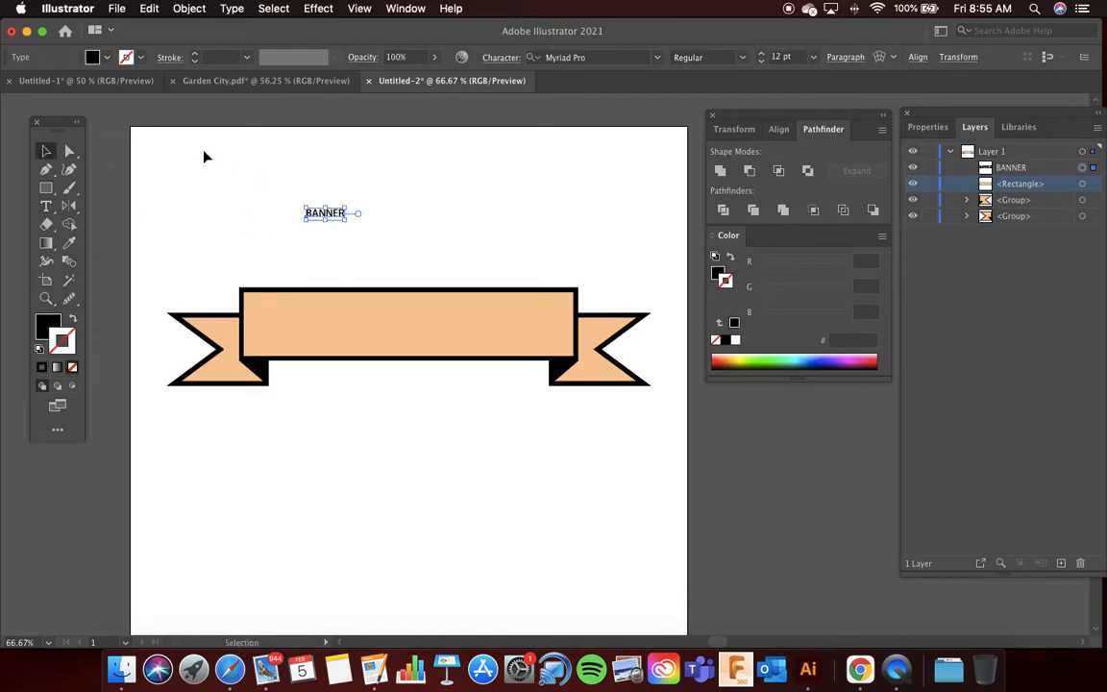
pyautogui.click(657, 57)
pyautogui.click(635, 133)
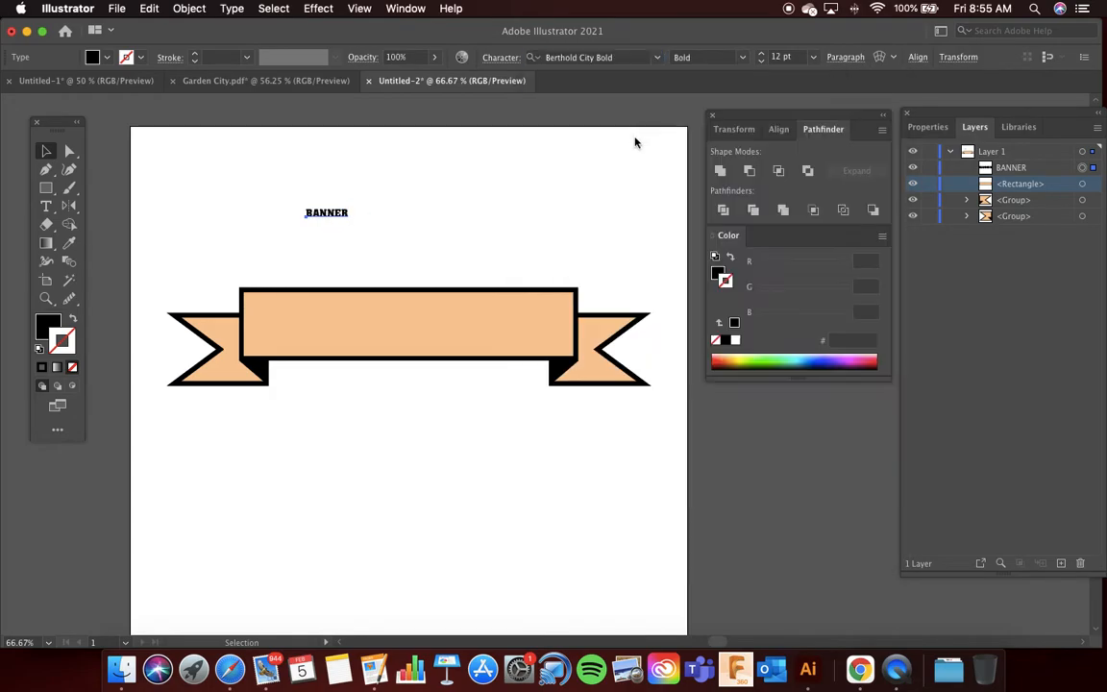
# Enlarge the "BANNER" text to about 77 pt and place it centred on the long rectangle
pyautogui.moveTo(351, 222); pyautogui.dragTo(541, 277)
pyautogui.moveTo(476, 239); pyautogui.dragTo(535, 368)
pyautogui.moveTo(483, 337); pyautogui.dragTo(490, 337)
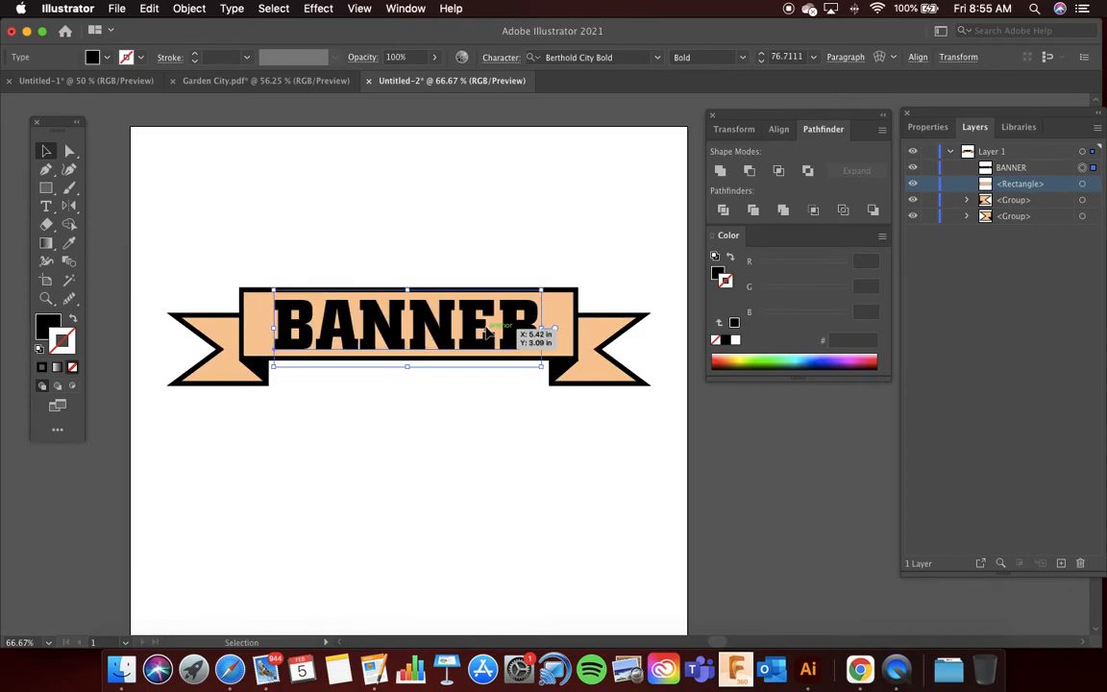
pyautogui.click(474, 207)
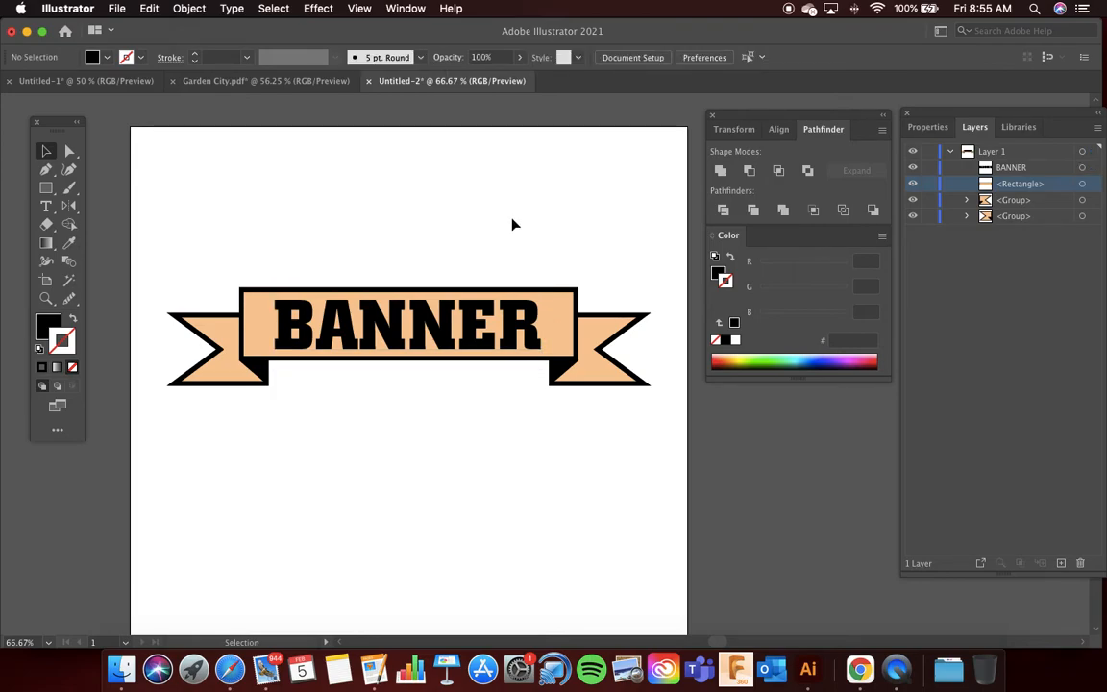
# Group the text, the long rectangle and both tail groups into one banner object
pyautogui.moveTo(166, 234); pyautogui.dragTo(648, 438)
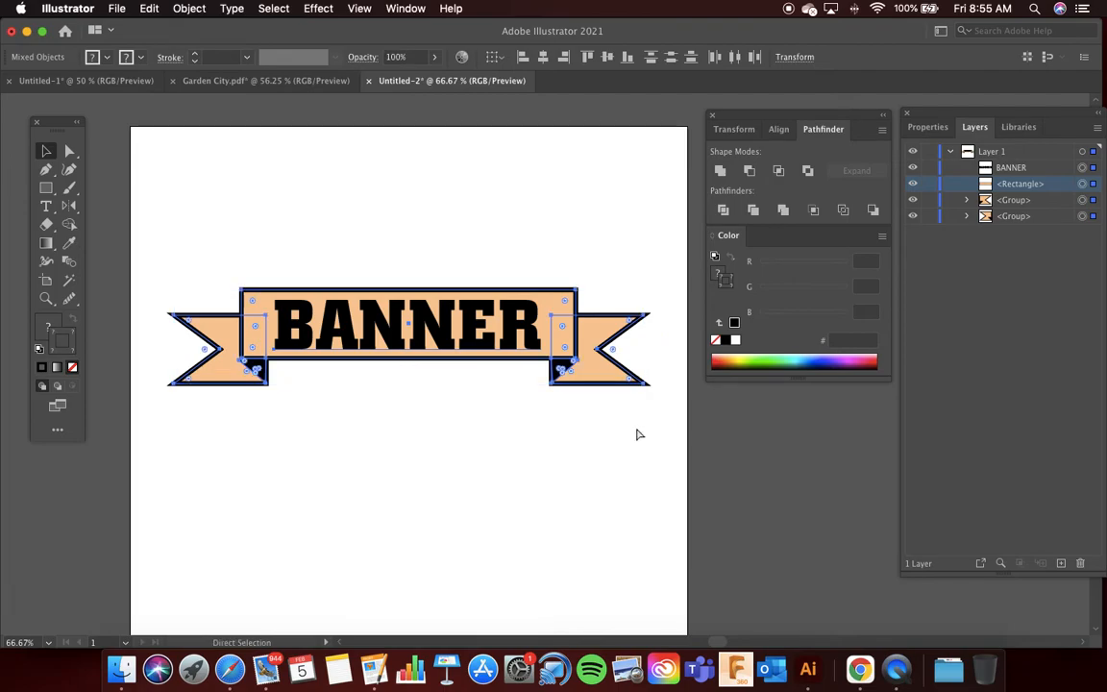
pyautogui.press('super+g')
pyautogui.click(588, 442)
# Move the banner group toward the artboard's upper edge and place a duplicate directly below it
pyautogui.press('super+minus')
pyautogui.press('super+minus')
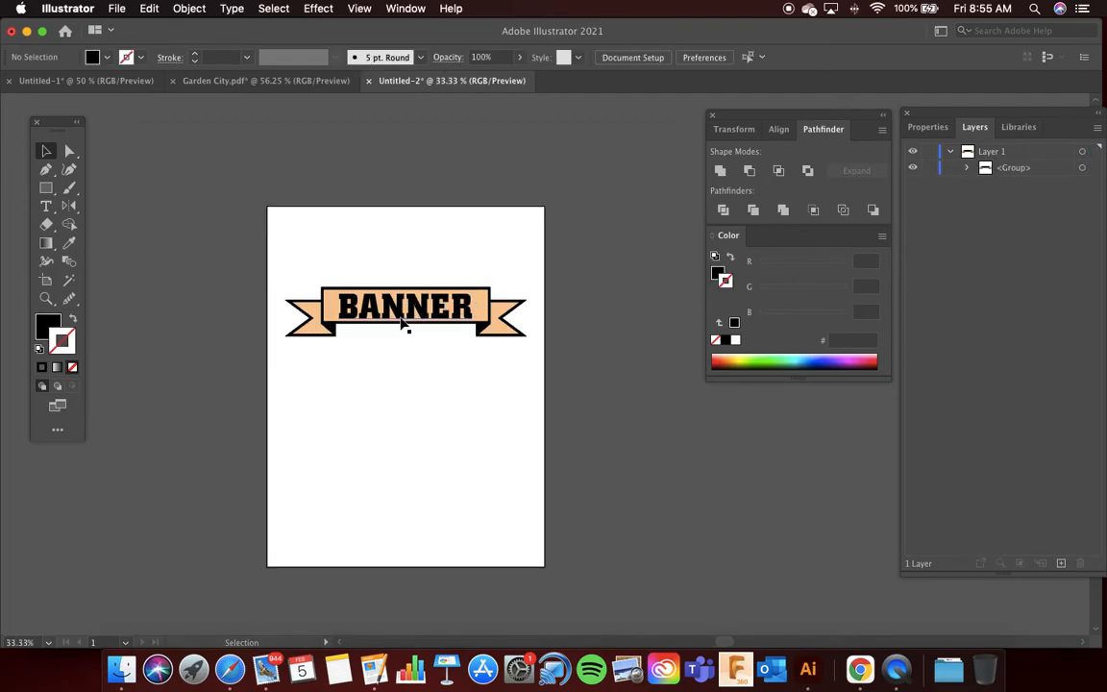
pyautogui.moveTo(295, 264); pyautogui.dragTo(496, 363)
pyautogui.press('super+plus')
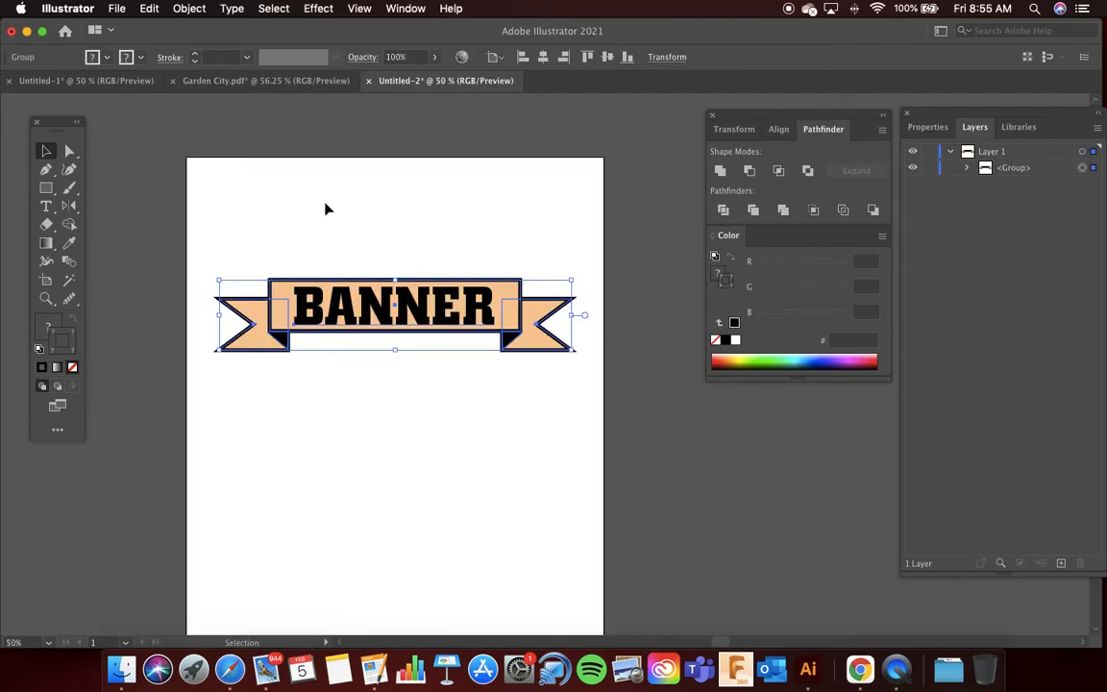
pyautogui.moveTo(241, 241); pyautogui.dragTo(584, 322)
pyautogui.press('super+plus')
pyautogui.moveTo(420, 317); pyautogui.dragTo(462, 378)
pyautogui.scroll(-1, 457, 285)
pyautogui.press('super+minus')
pyautogui.click(467, 329)
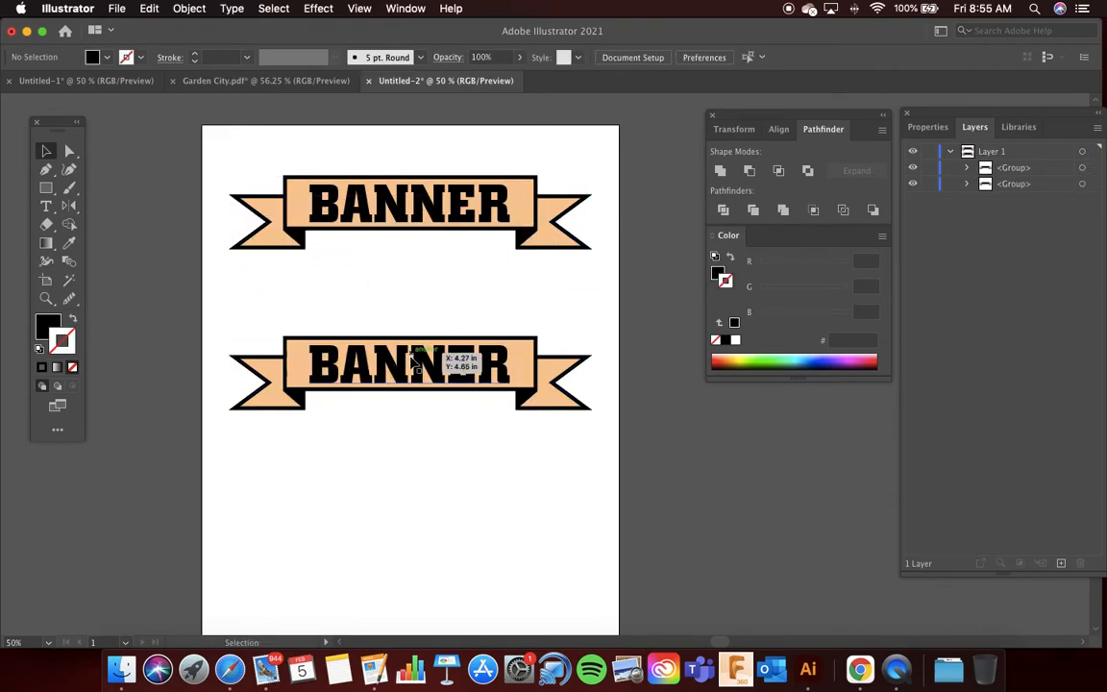
# Start an Envelope Distort warp on the lower banner and set its style to Arch
pyautogui.moveTo(222, 308); pyautogui.dragTo(616, 477)
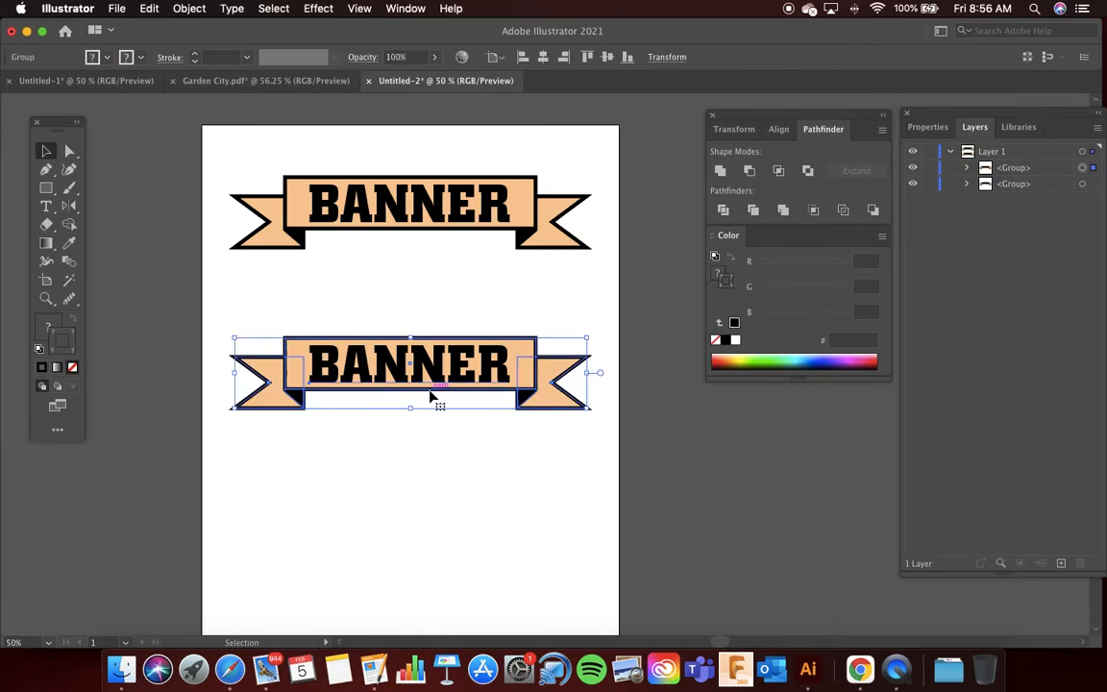
pyautogui.click(192, 8)
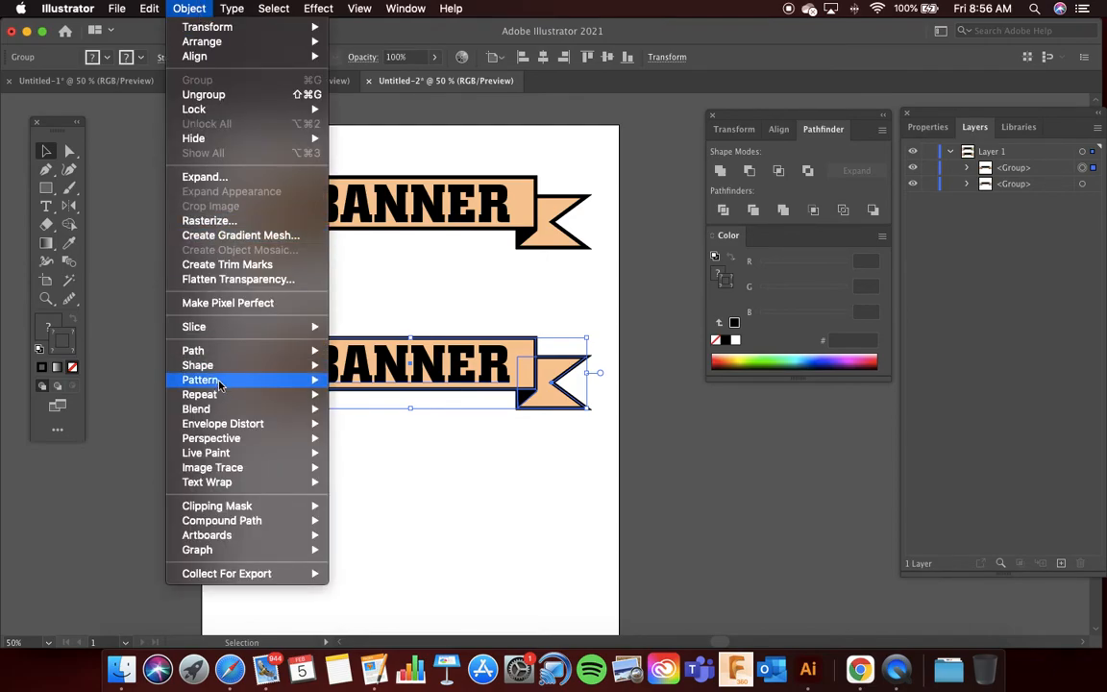
pyautogui.moveTo(233, 427)
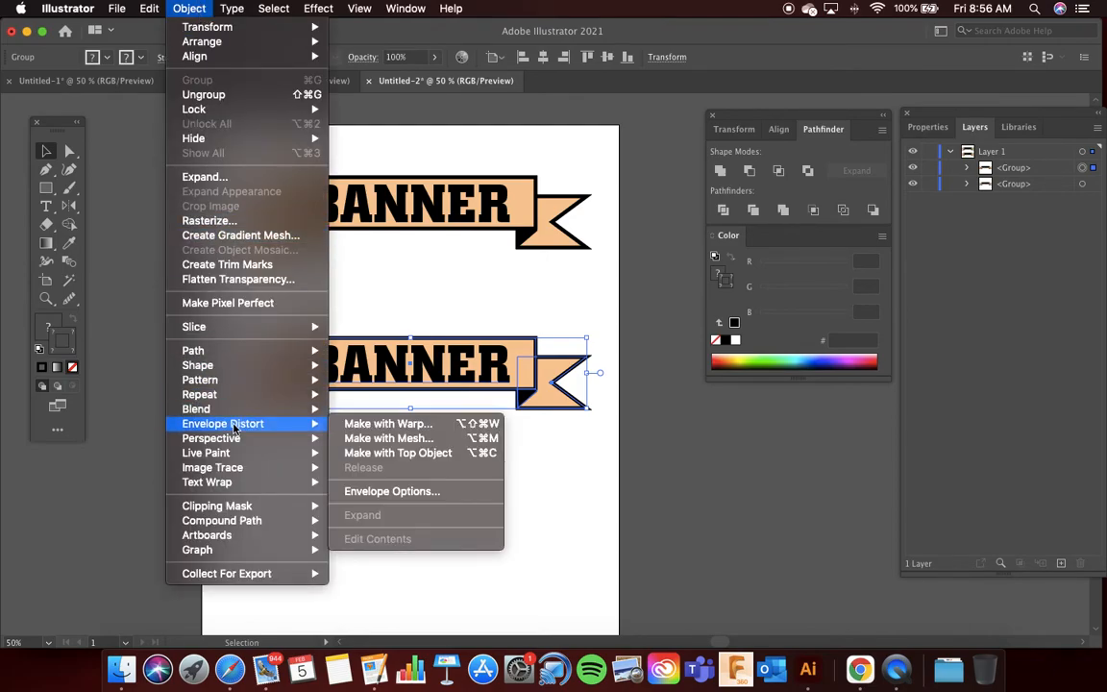
pyautogui.click(366, 430)
pyautogui.hotkey('ctrl', 'Up')
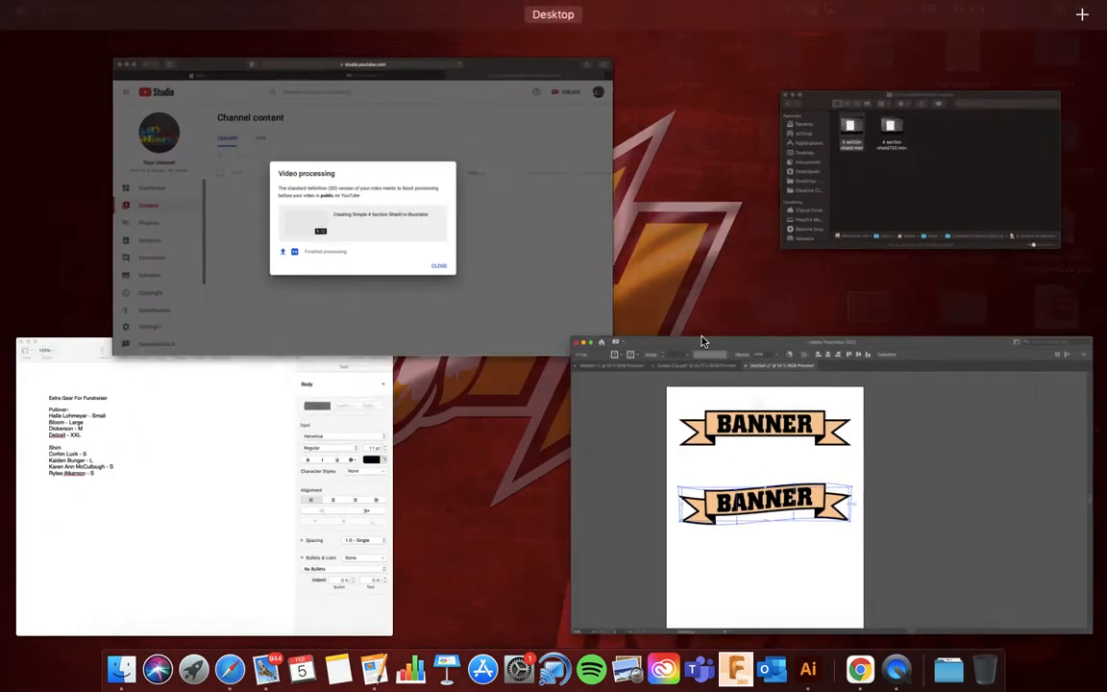
pyautogui.click(781, 467)
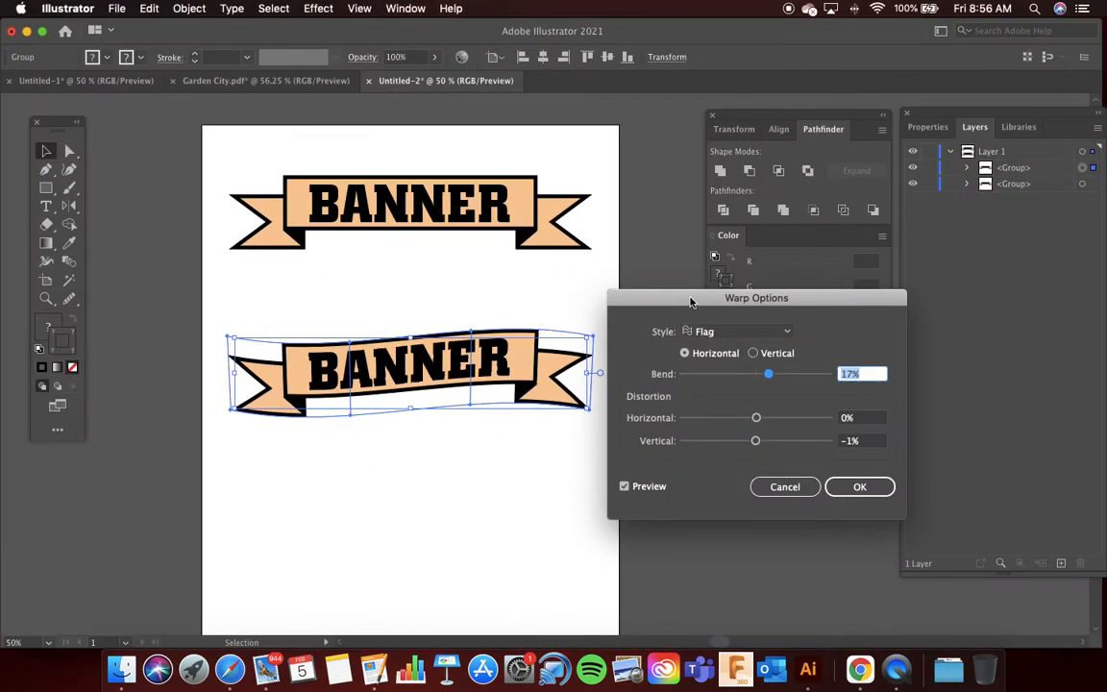
pyautogui.moveTo(693, 298); pyautogui.dragTo(715, 261)
pyautogui.click(763, 295)
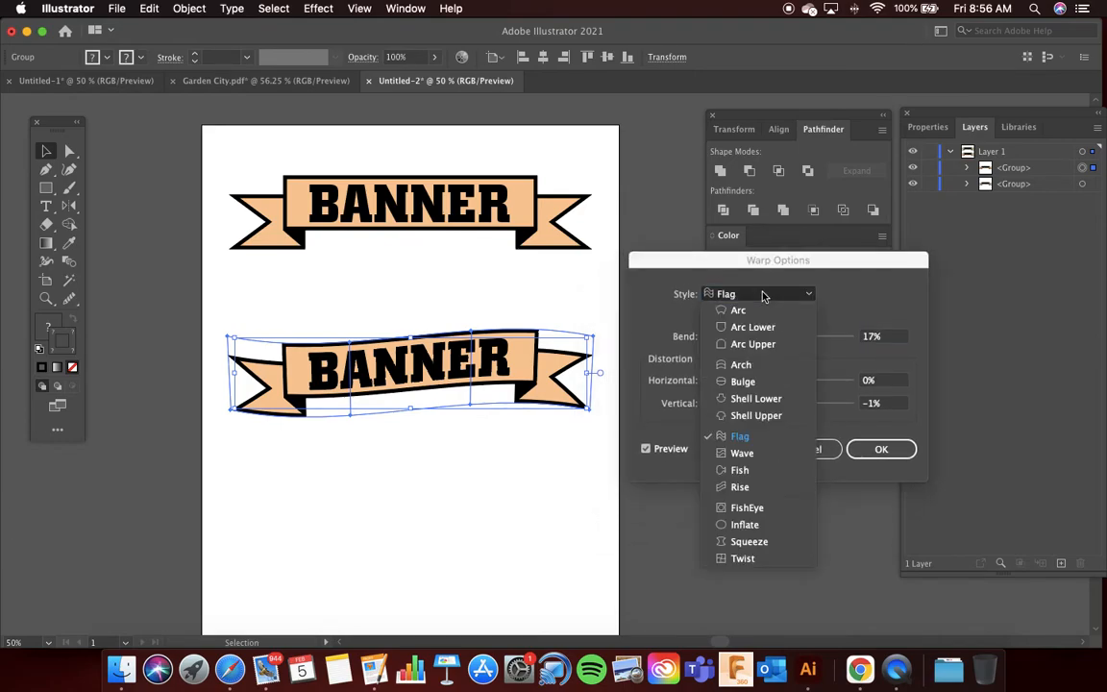
pyautogui.click(742, 366)
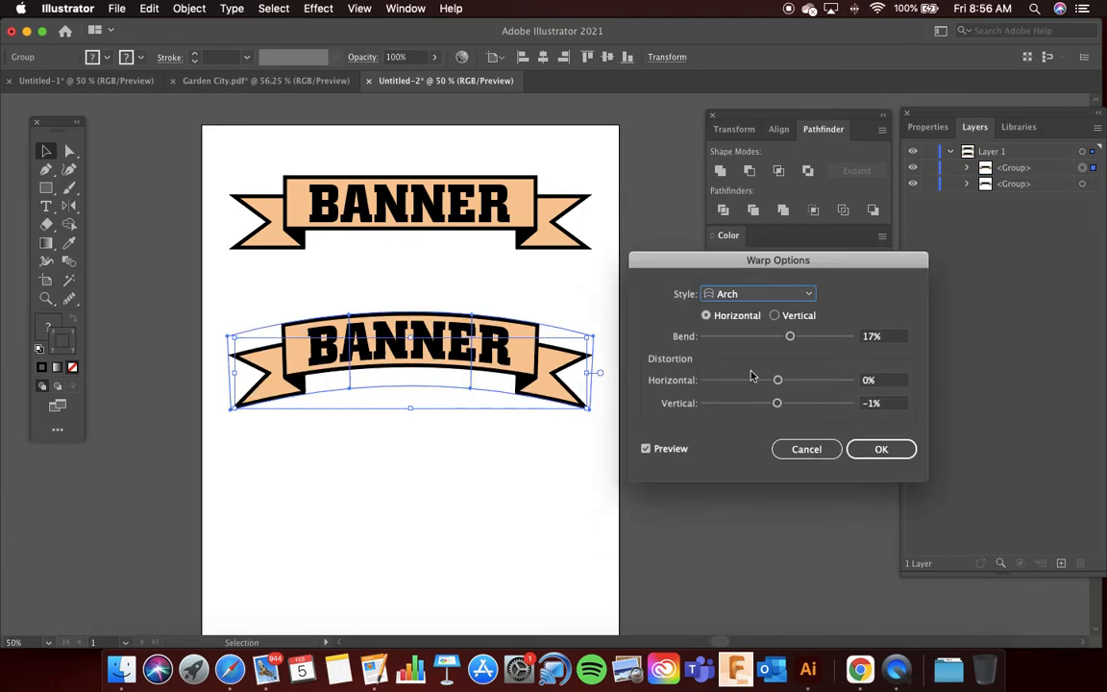
# Set the arch warp's bend to 25% and its vertical distortion to 0%
pyautogui.click(778, 404)
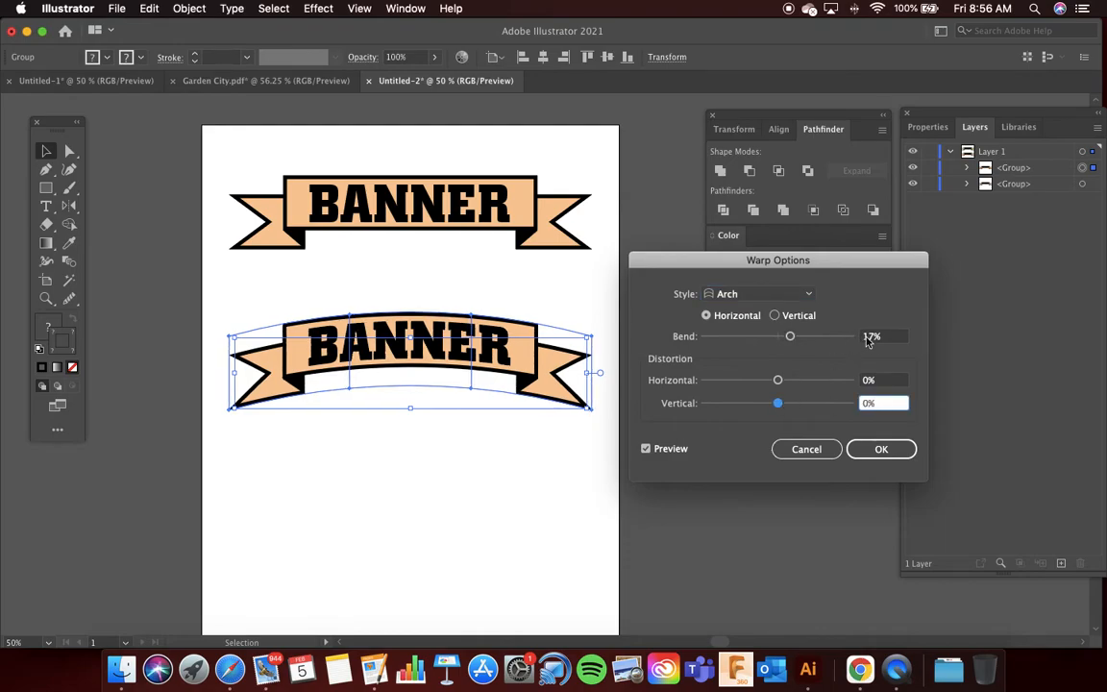
pyautogui.moveTo(786, 337)
pyautogui.mouseDown()
pyautogui.moveTo(805, 338)
pyautogui.moveTo(743, 340)
pyautogui.moveTo(795, 338)
pyautogui.mouseUp()
pyautogui.moveTo(780, 379); pyautogui.dragTo(779, 407)
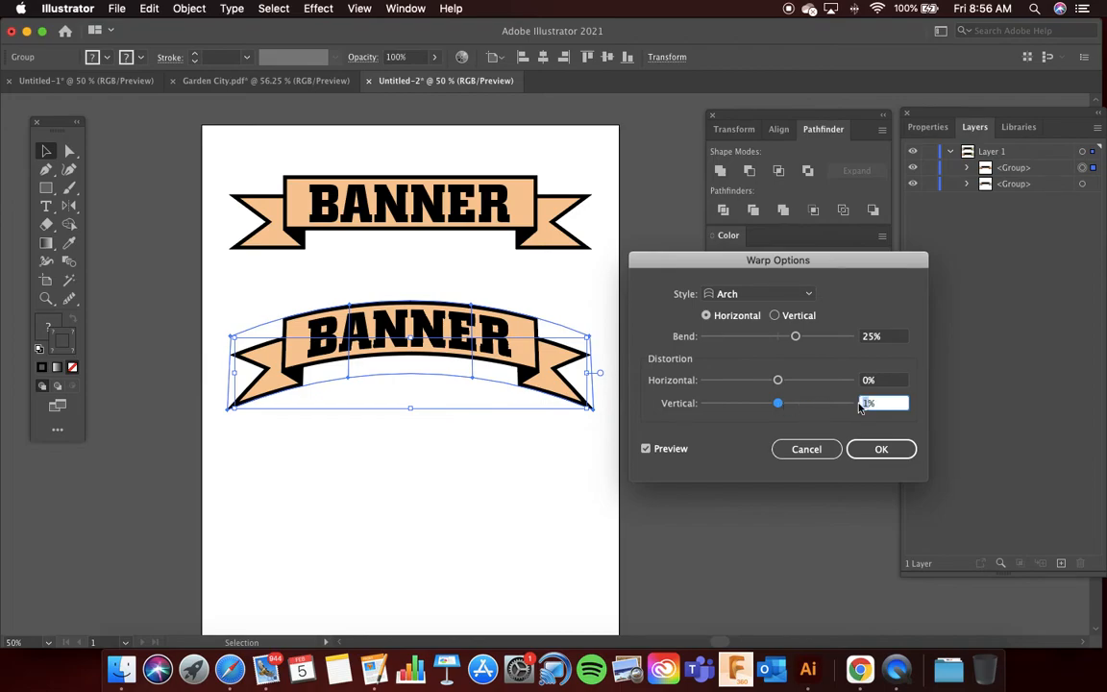
pyautogui.click(797, 338)
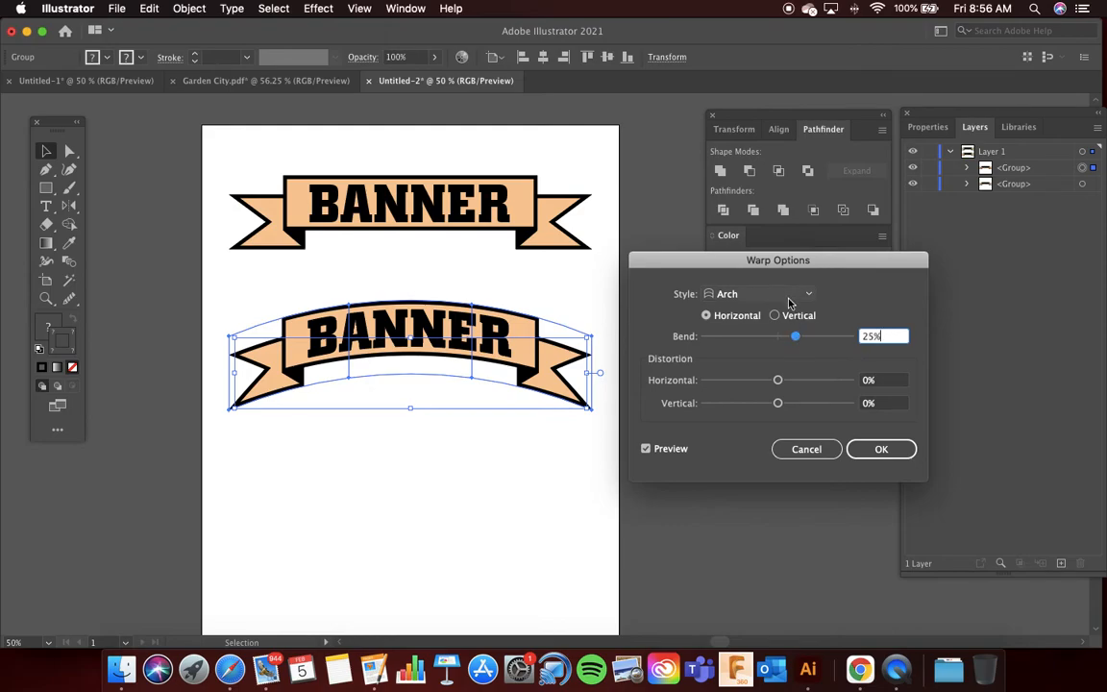
# Try the Flag warp style on the lower banner with a 39% bend
pyautogui.click(796, 294)
pyautogui.click(745, 437)
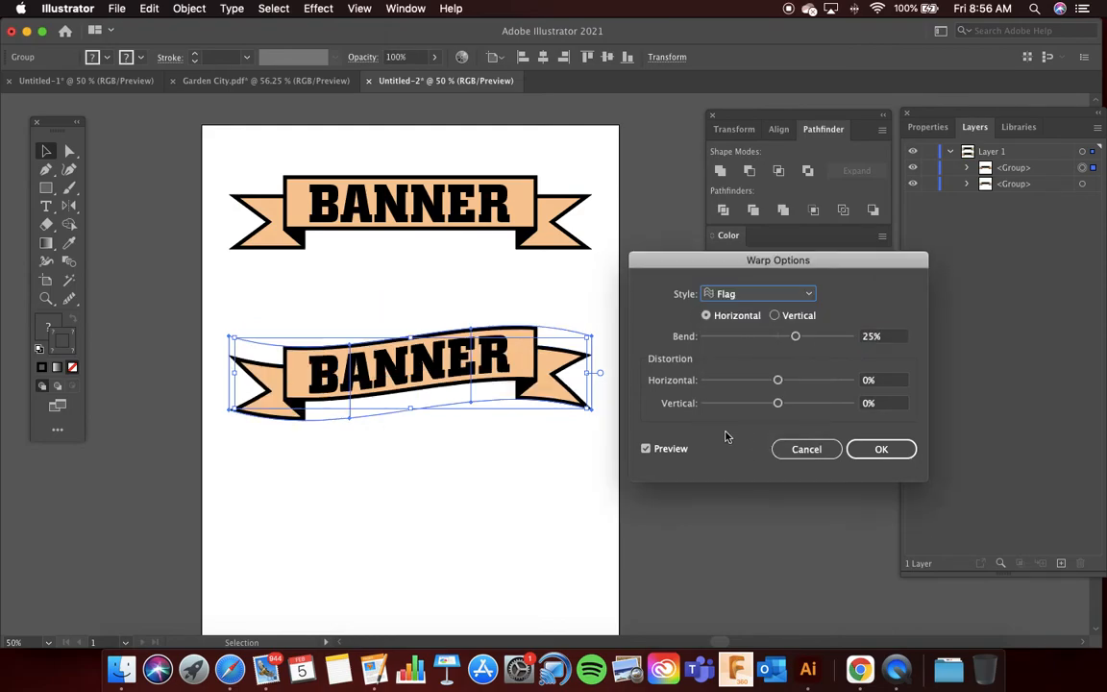
pyautogui.moveTo(796, 337)
pyautogui.mouseDown()
pyautogui.moveTo(816, 339)
pyautogui.moveTo(806, 338)
pyautogui.mouseUp()
# Set the lower banner's warp style to Arch with a 32% bend and apply the warp
pyautogui.click(787, 293)
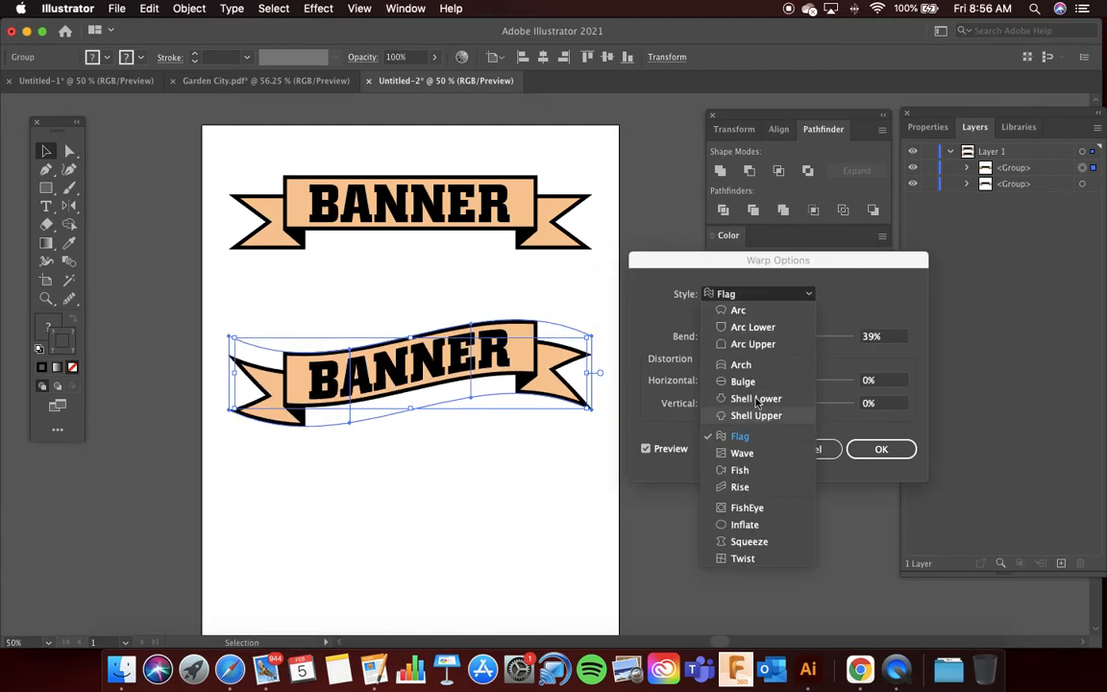
pyautogui.click(754, 365)
pyautogui.moveTo(806, 339); pyautogui.dragTo(800, 338)
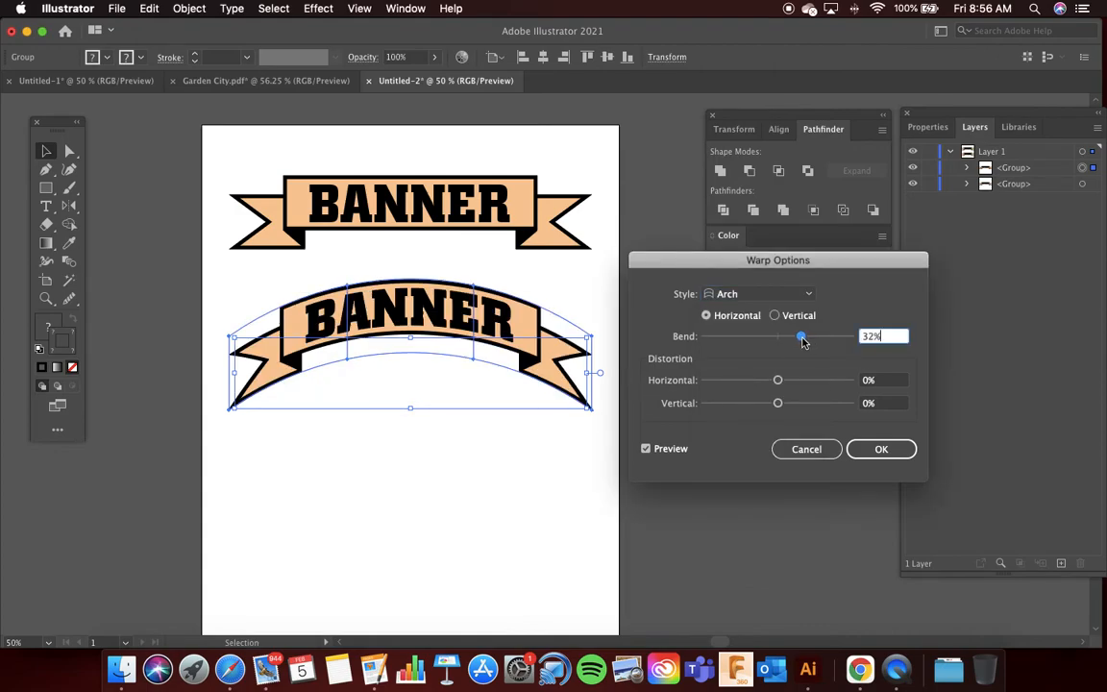
pyautogui.click(881, 451)
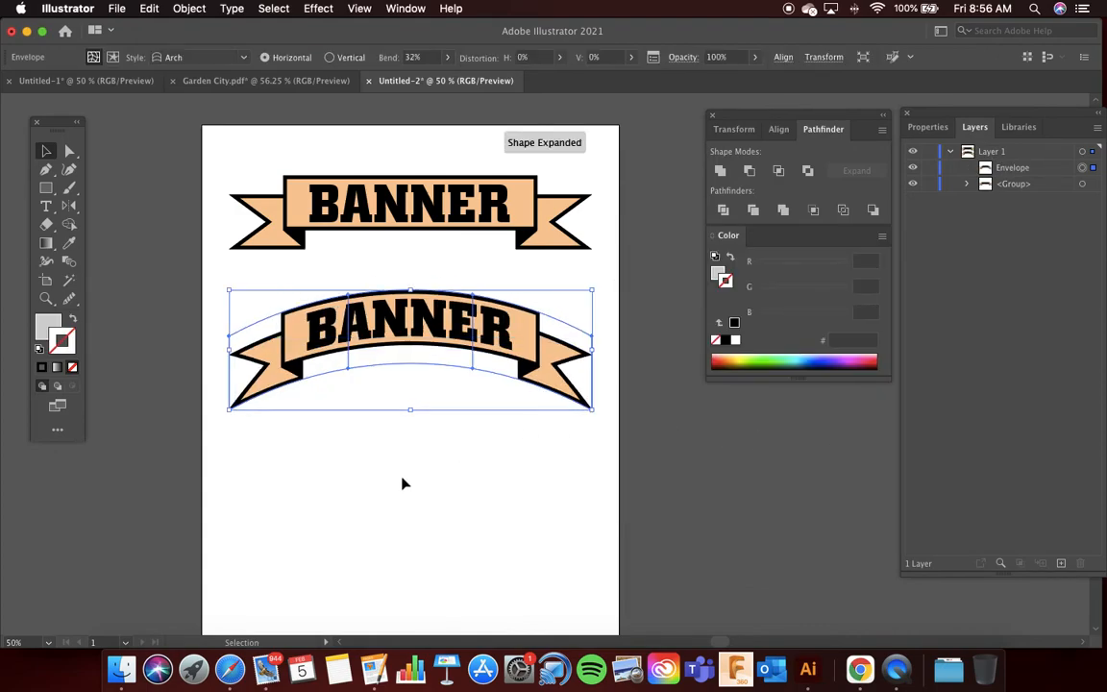
# Move the arched banner lower on the artboard, centred beneath the straight banner with a clear gap between them
pyautogui.moveTo(429, 336); pyautogui.dragTo(421, 410)
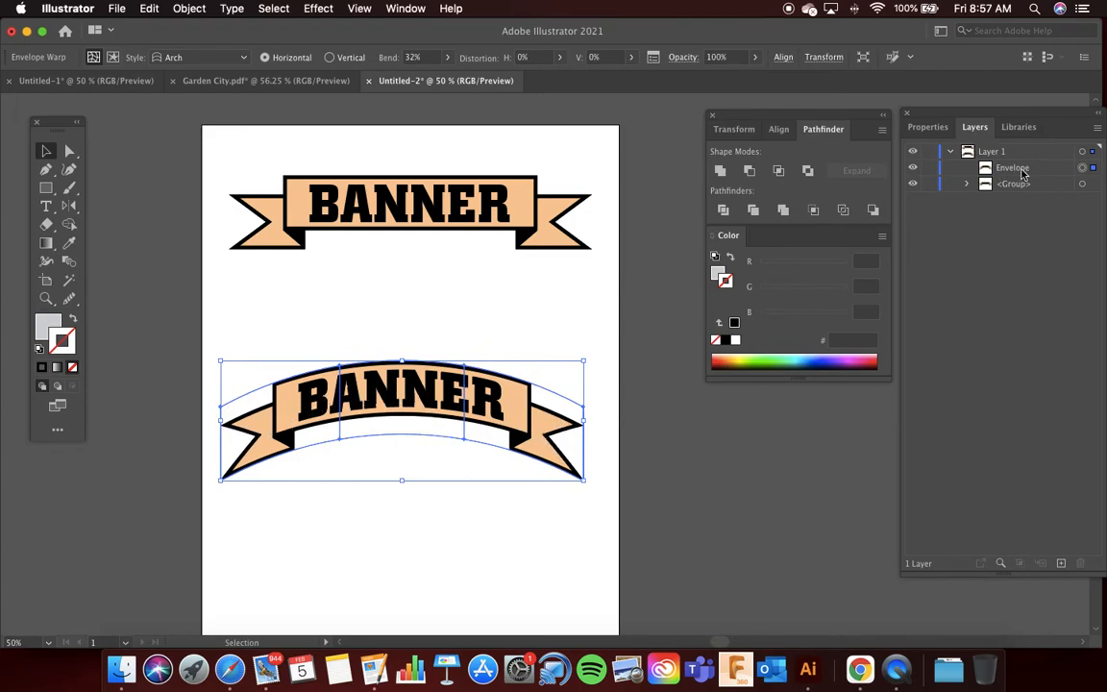
pyautogui.click(346, 452)
pyautogui.click(421, 377)
pyautogui.moveTo(412, 401); pyautogui.dragTo(420, 385)
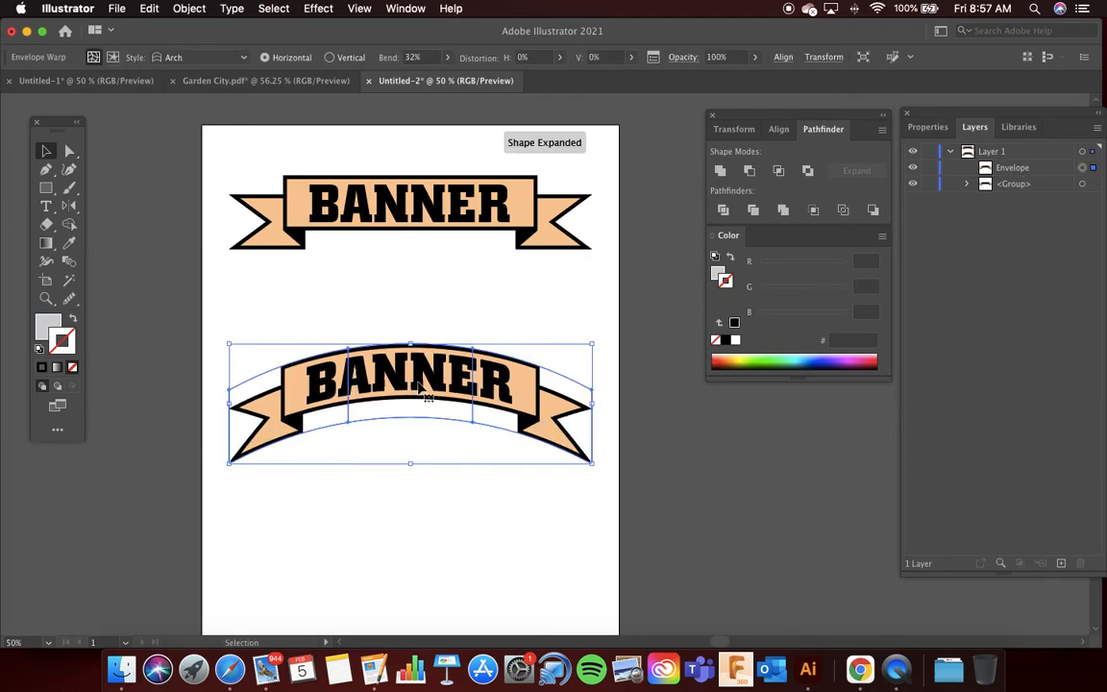
# Expand the arched banner's envelope distortion into editable paths
pyautogui.click(189, 8)
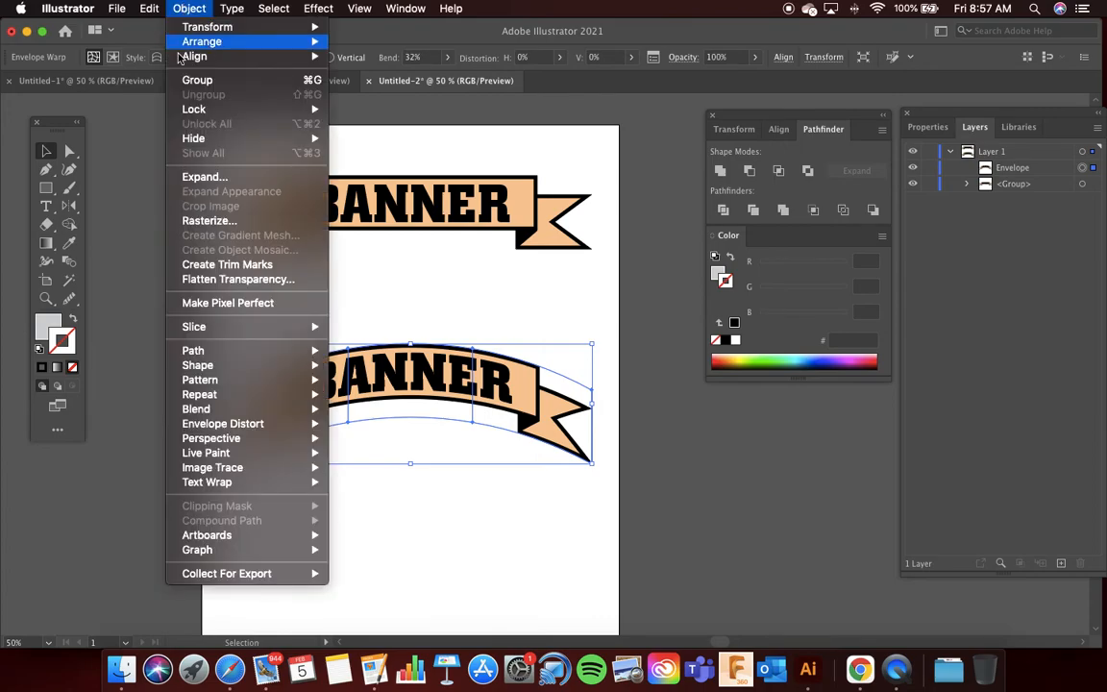
pyautogui.moveTo(247, 427)
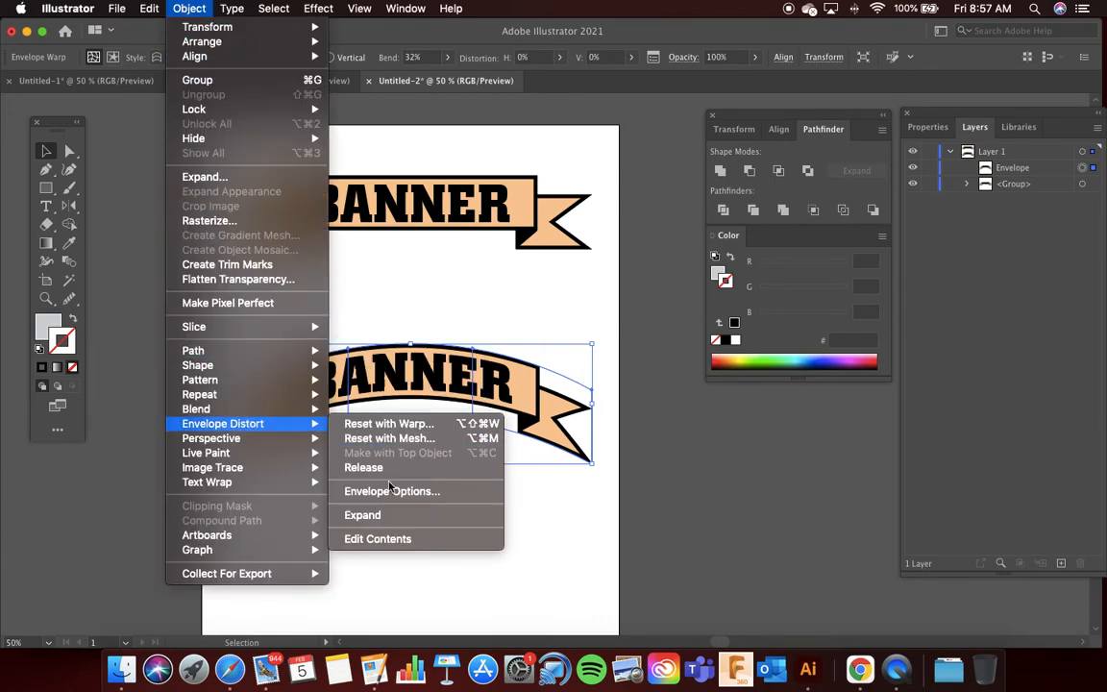
pyautogui.click(380, 517)
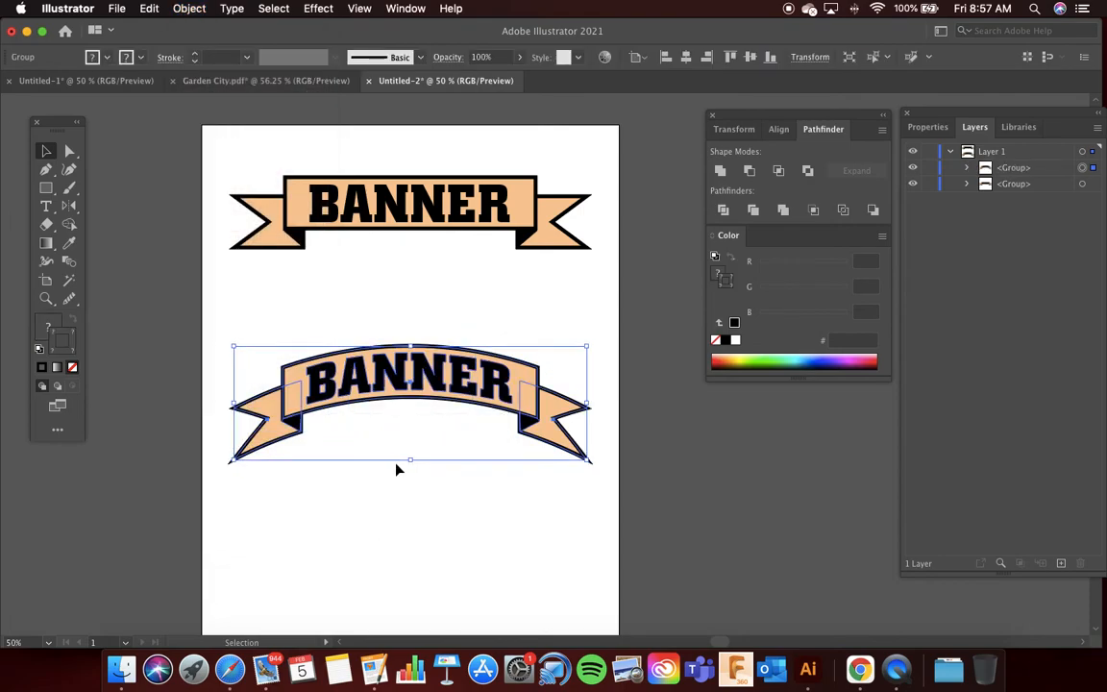
# Examine the anchor points of the expanded arched banner and its lettering, leaving nothing selected
pyautogui.click(110, 240)
pyautogui.click(74, 154)
pyautogui.moveTo(210, 313); pyautogui.dragTo(609, 524)
pyautogui.scroll(1, 471, 387)
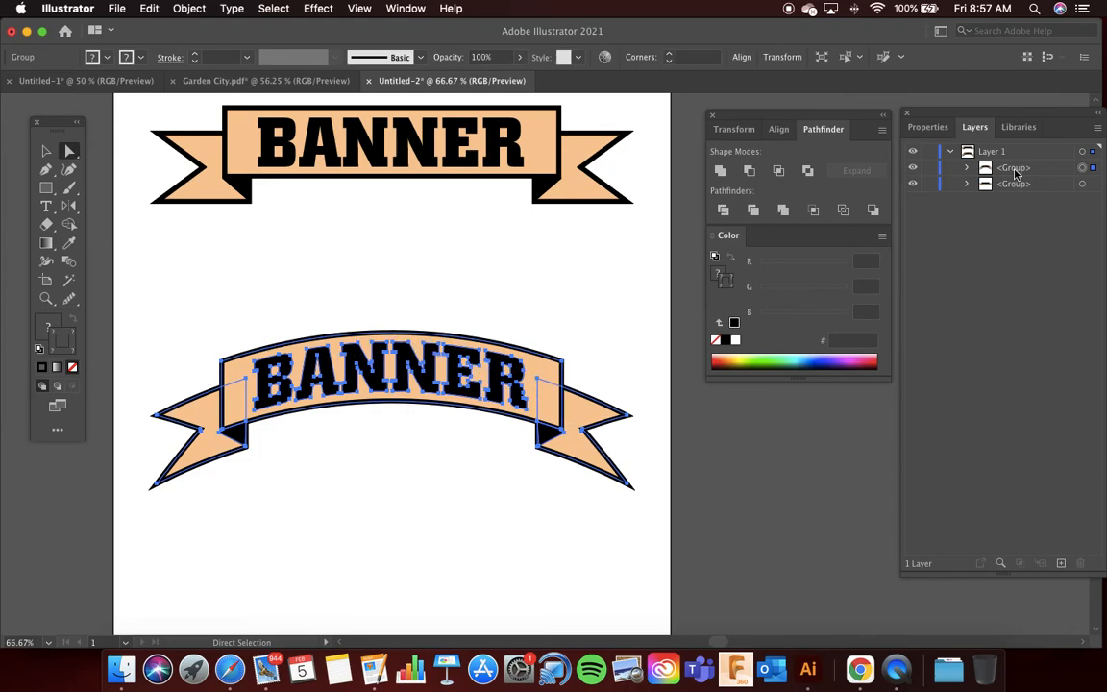
pyautogui.click(45, 151)
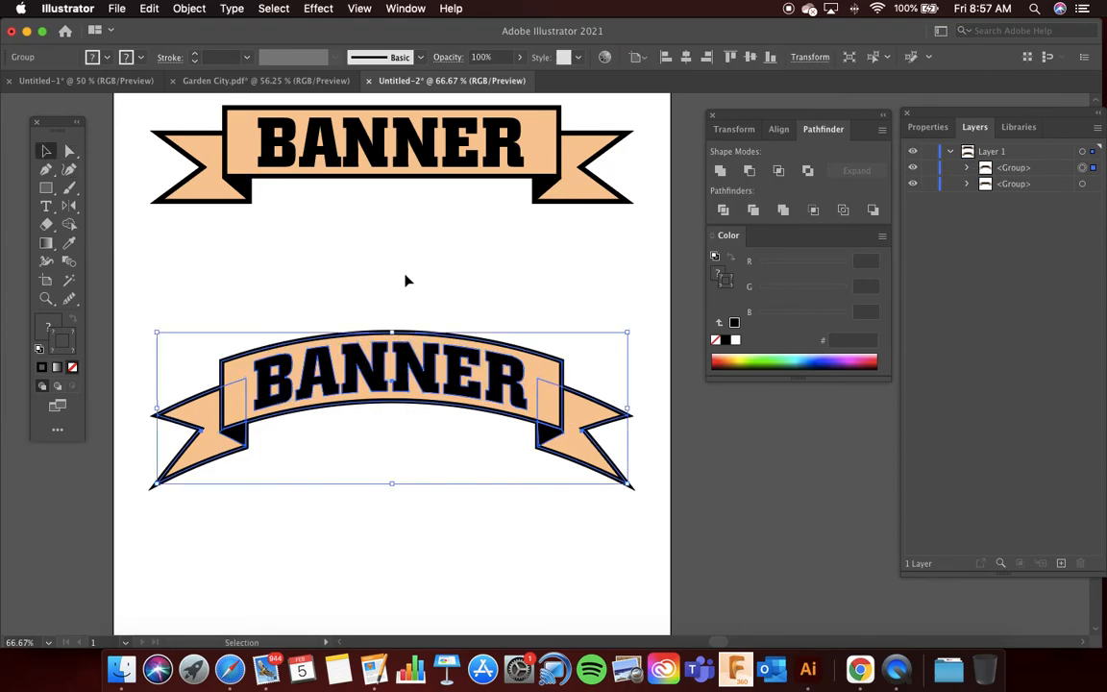
pyautogui.click(403, 278)
pyautogui.scroll(-1, 403, 278)
pyautogui.scroll(-1, 404, 276)
pyautogui.scroll(1, 404, 276)
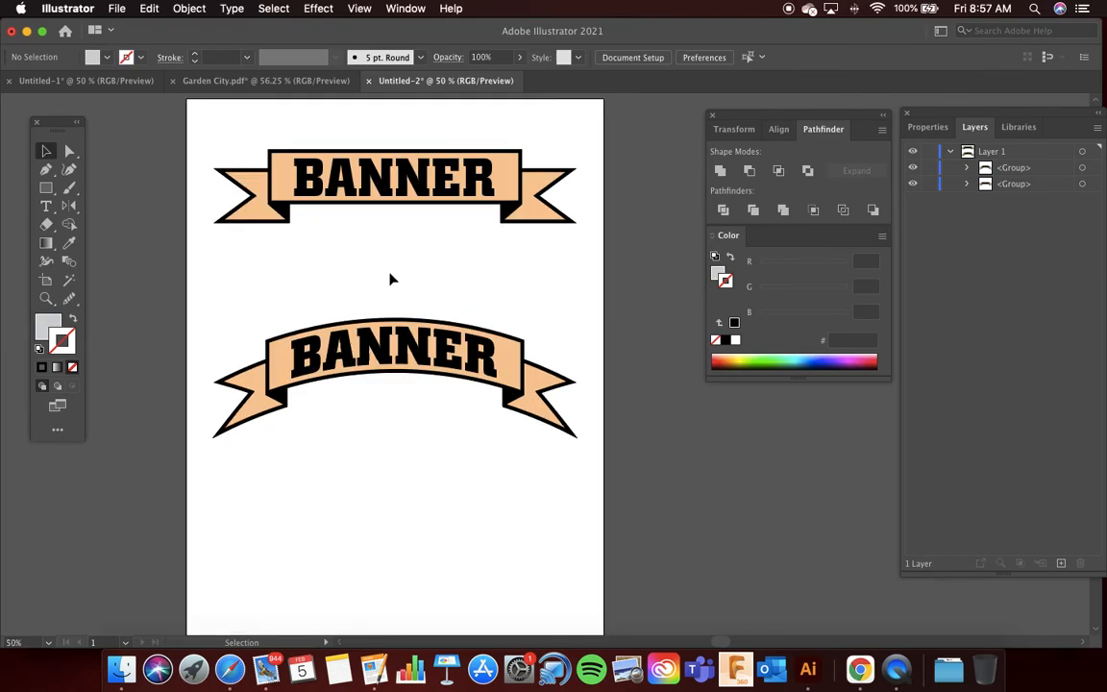
# Copy the arched banner and paste it into the shield document Untitled-1
pyautogui.moveTo(209, 283); pyautogui.dragTo(595, 503)
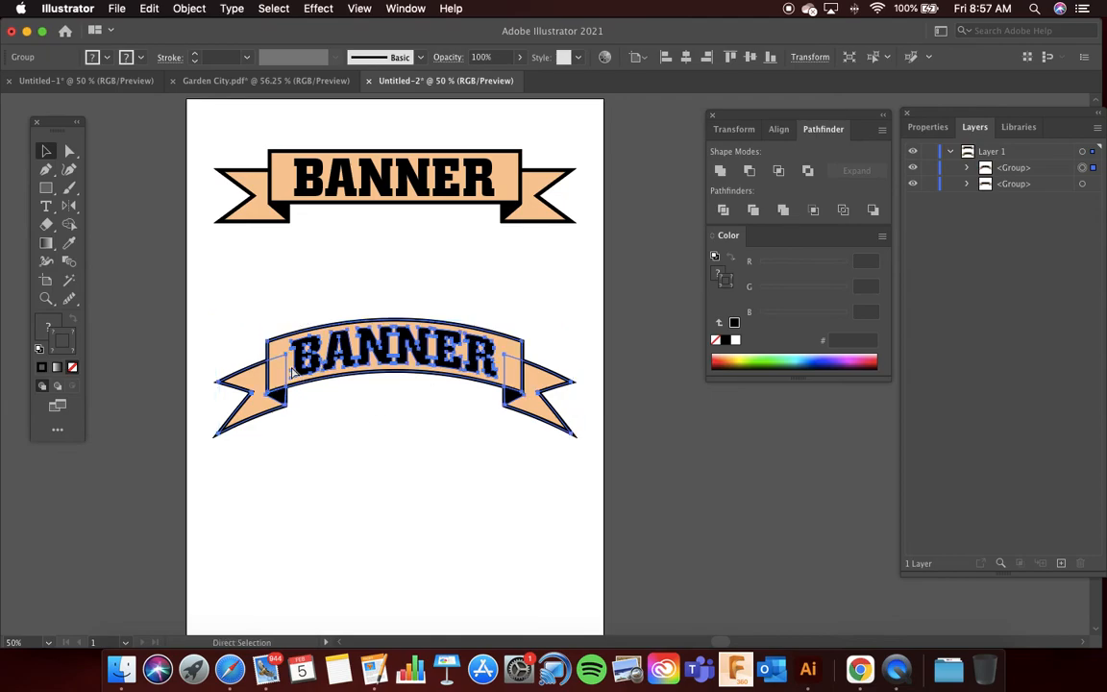
pyautogui.click(44, 84)
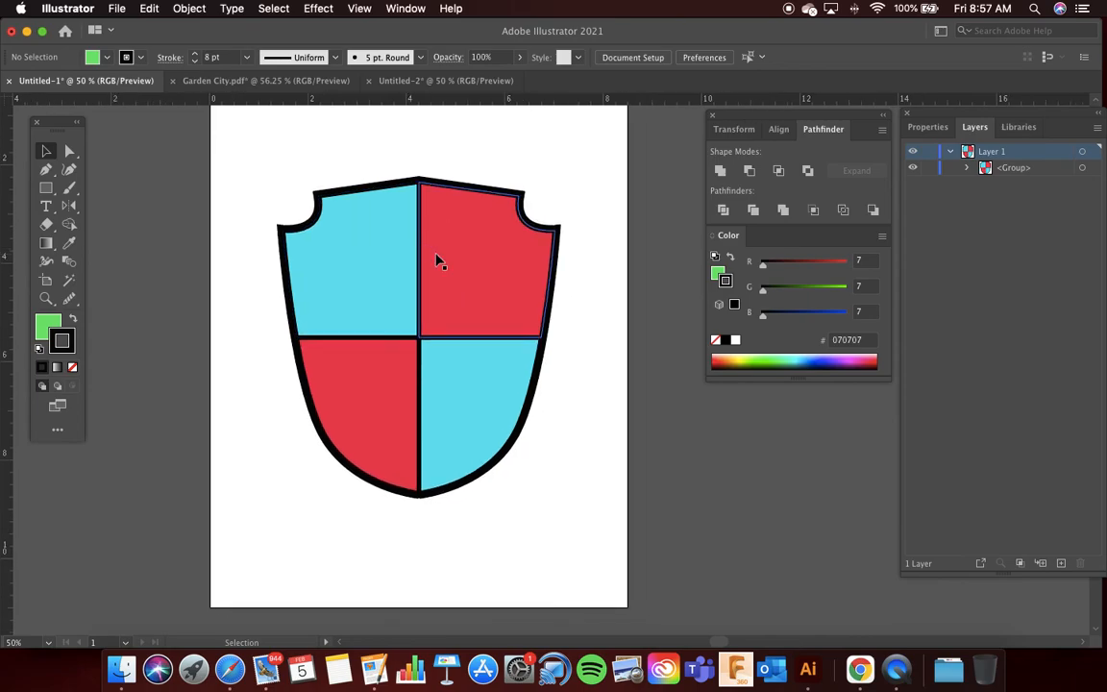
pyautogui.scroll(1, 438, 260)
pyautogui.hscroll(-1, 437, 261)
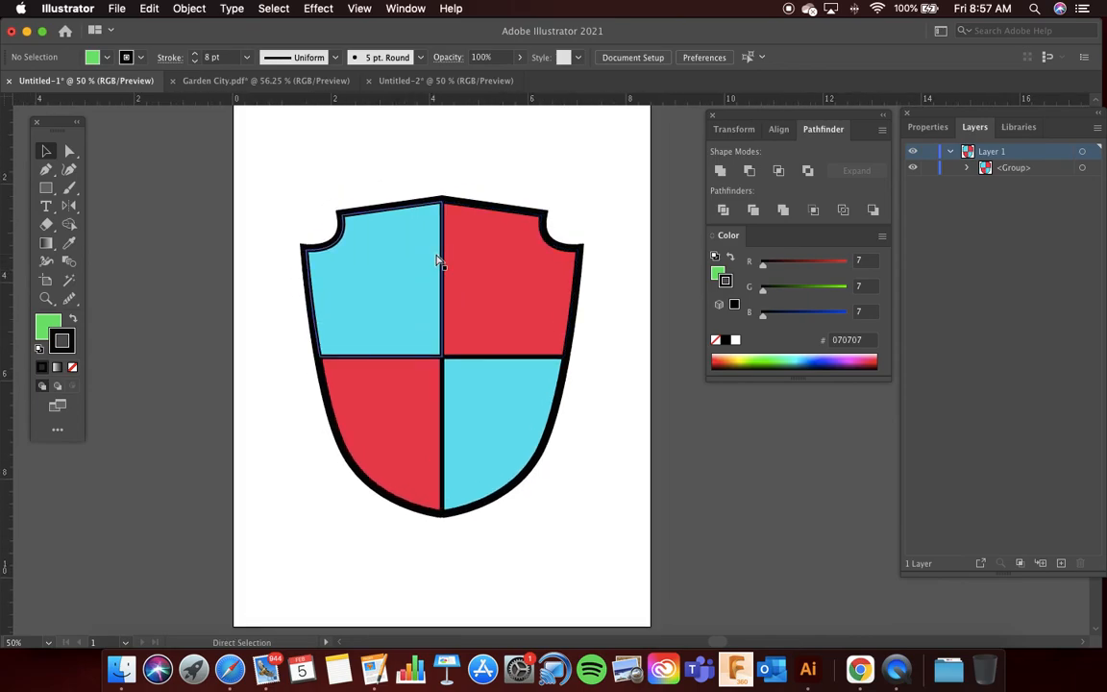
pyautogui.press('super+v')
# Place the pasted banner across the middle of the shield and enlarge it slightly so its tails extend past both sides
pyautogui.moveTo(604, 326); pyautogui.dragTo(495, 329)
pyautogui.moveTo(619, 423); pyautogui.dragTo(637, 433)
pyautogui.moveTo(553, 355); pyautogui.dragTo(545, 347)
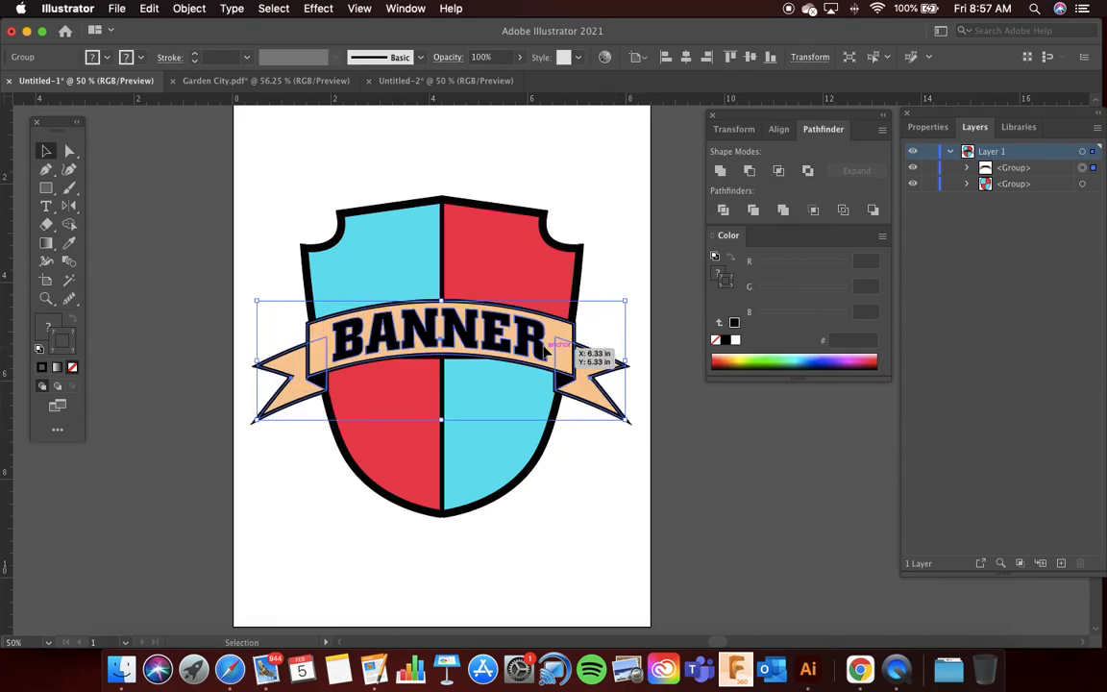
# Nudge the banner slightly right and down to centre it on the shield's vertical divider, and deselect it
pyautogui.press('Right')
pyautogui.press('Right')
pyautogui.press('Right')
pyautogui.press('Down')
pyautogui.press('Down')
pyautogui.press('Down')
pyautogui.press('Down')
pyautogui.press('Down')
pyautogui.press('Down')
pyautogui.press('Down')
pyautogui.press('Down')
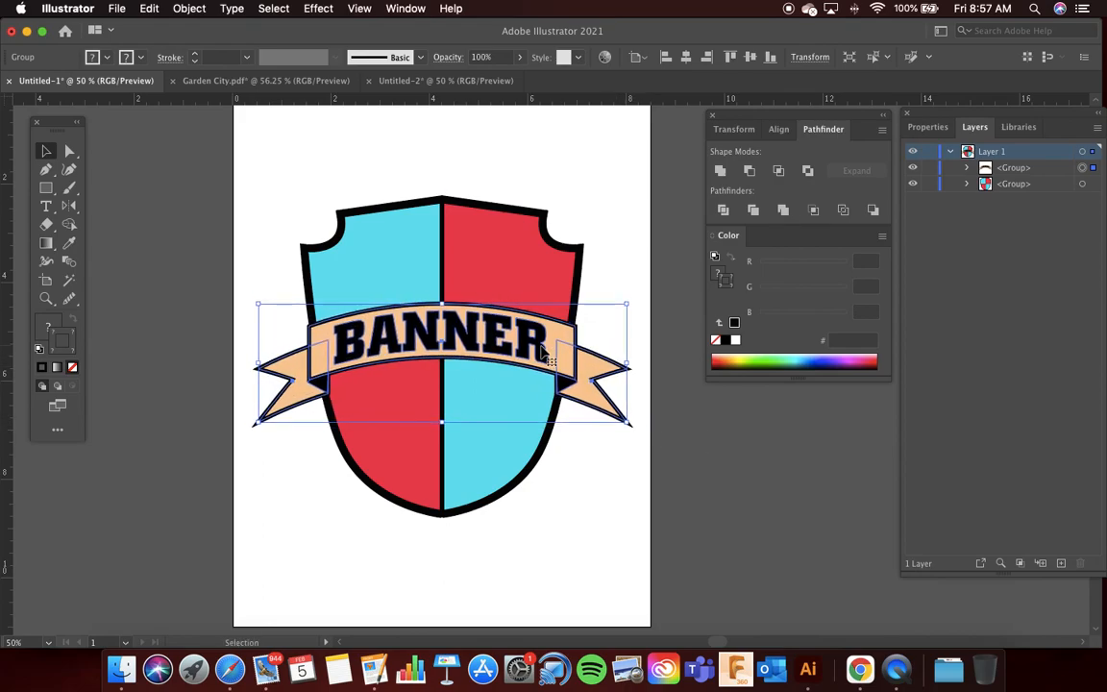
pyautogui.hscroll(2, 571, 295)
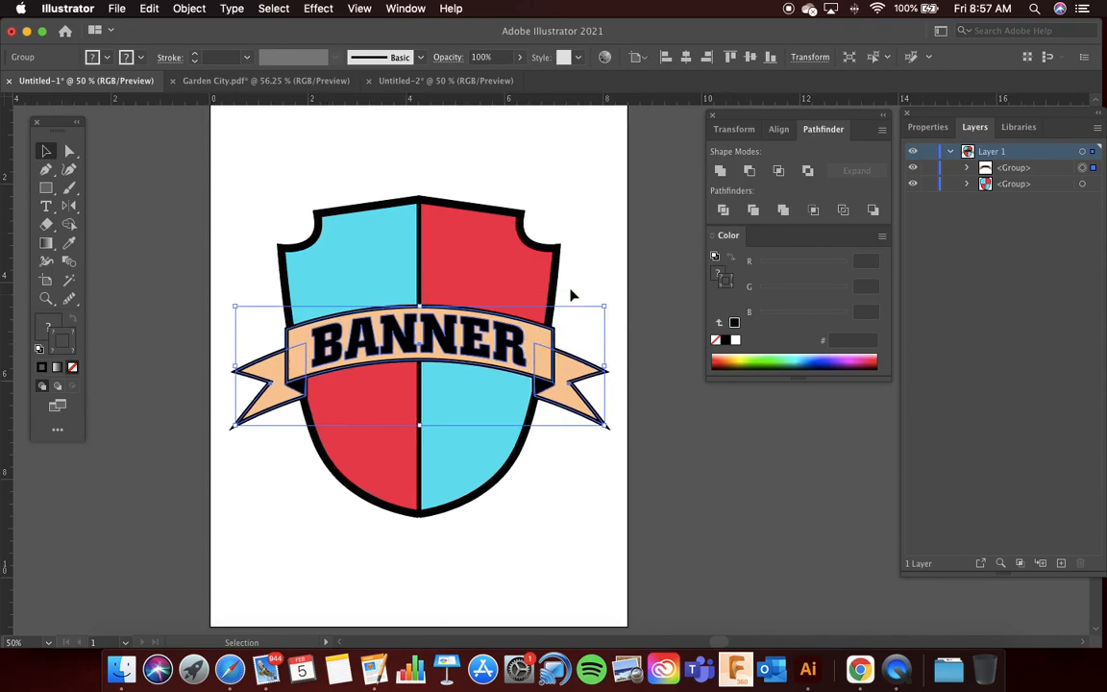
pyautogui.click(592, 259)
pyautogui.scroll(-2, 598, 269)
pyautogui.scroll(1, 598, 269)
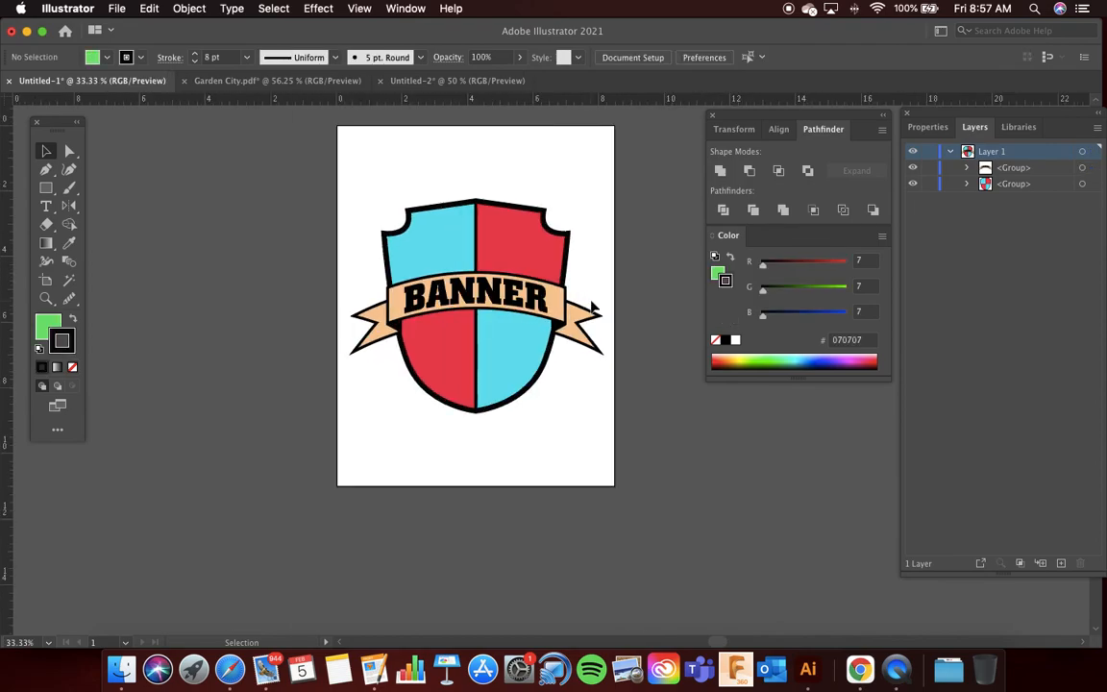